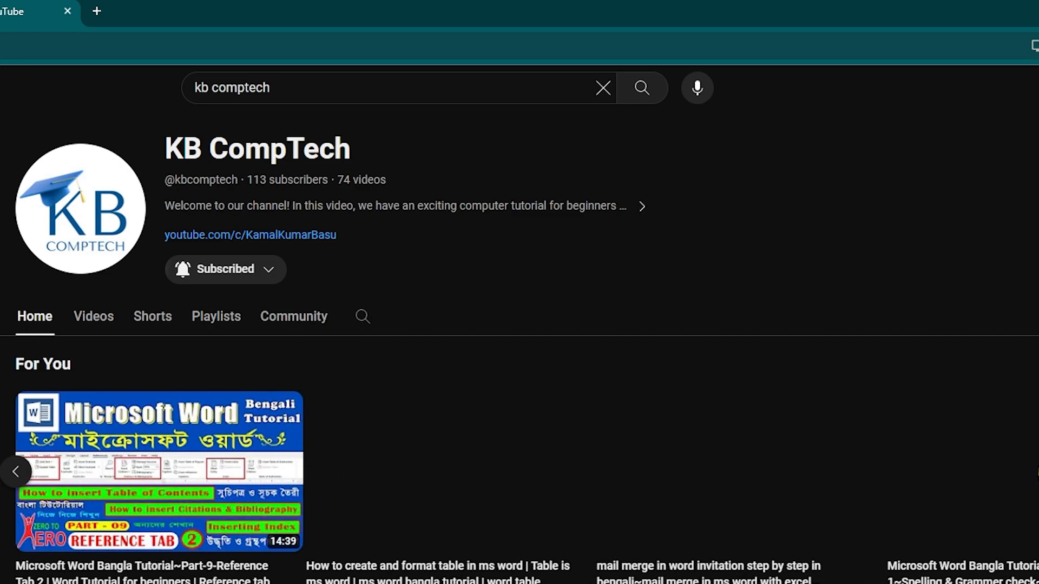
Step: Look through the recommended videos on the KB CompTech channel and open its playlists
left_click(1037, 471)
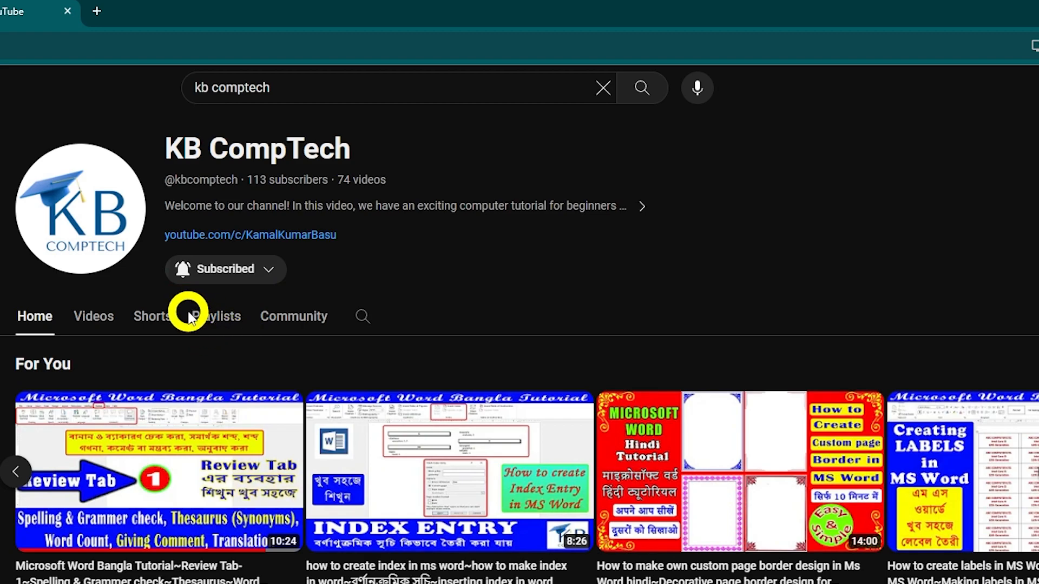
left_click(217, 324)
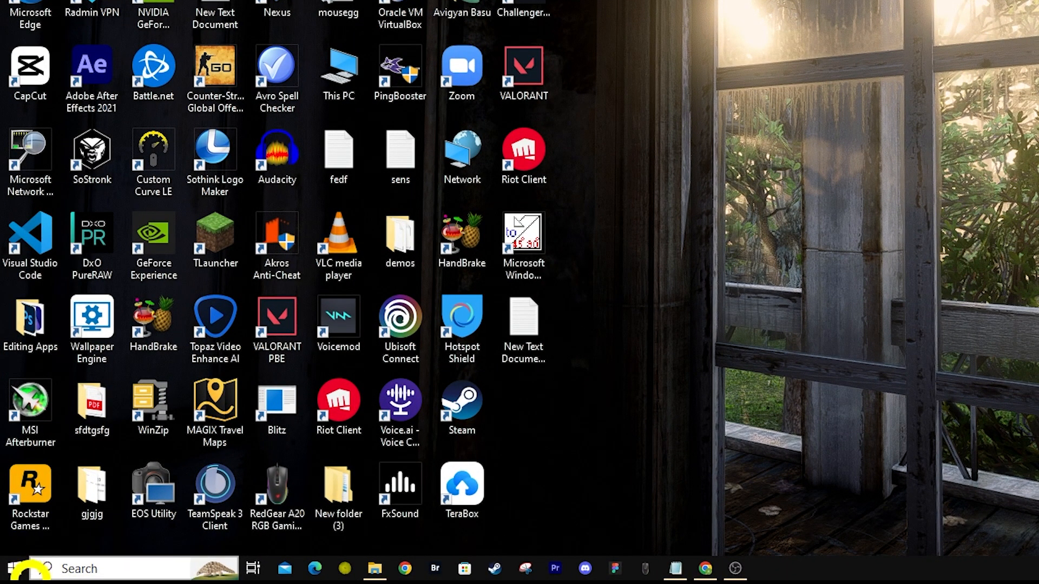
Step: Launch Excel from the list of installed apps, create a blank workbook, and close it again
left_click(15, 569)
scroll(211, 308, "down", 5)
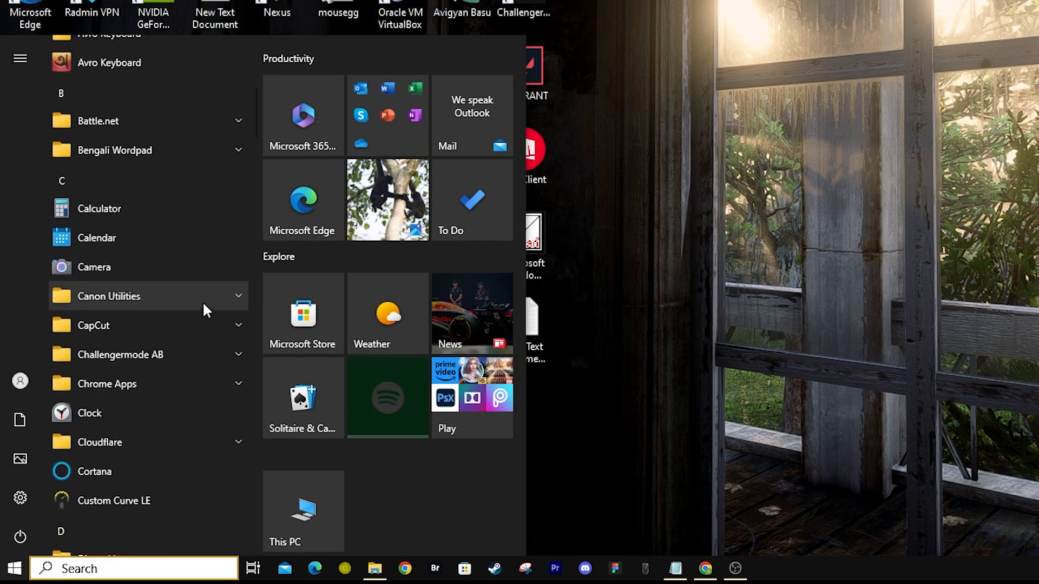
scroll(206, 309, "down", 8)
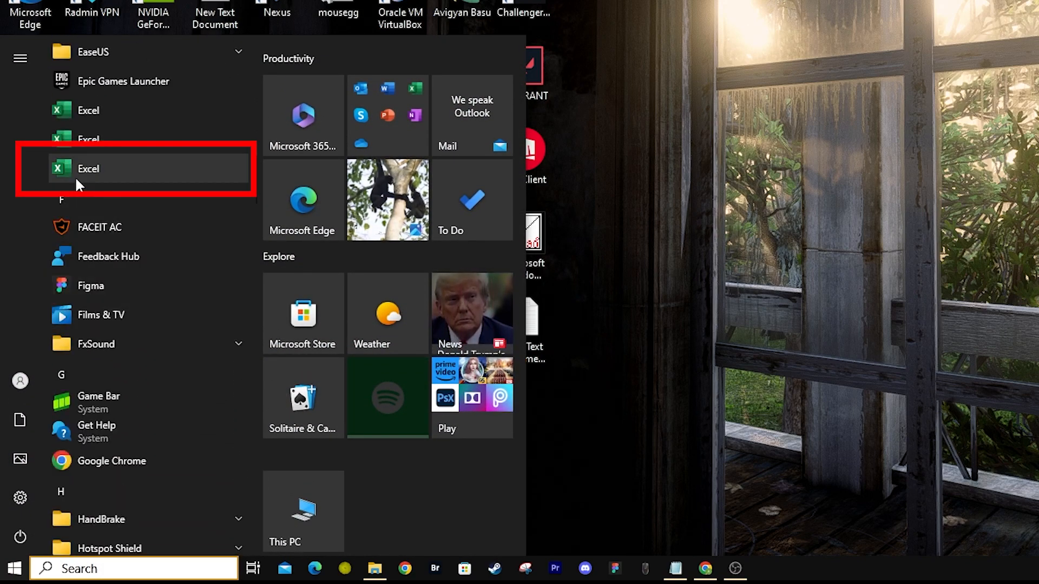
left_click(98, 164)
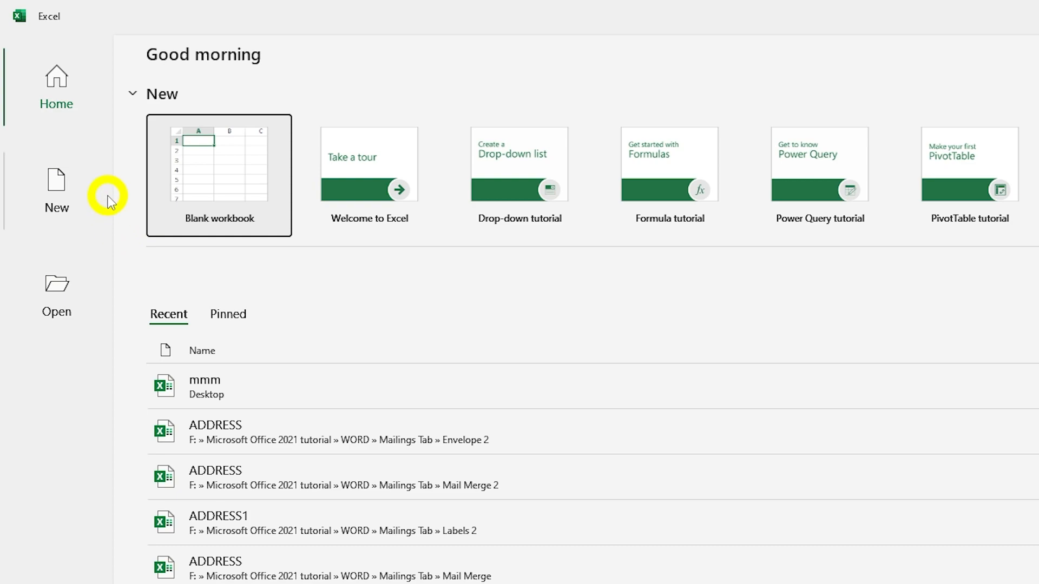
left_click(228, 200)
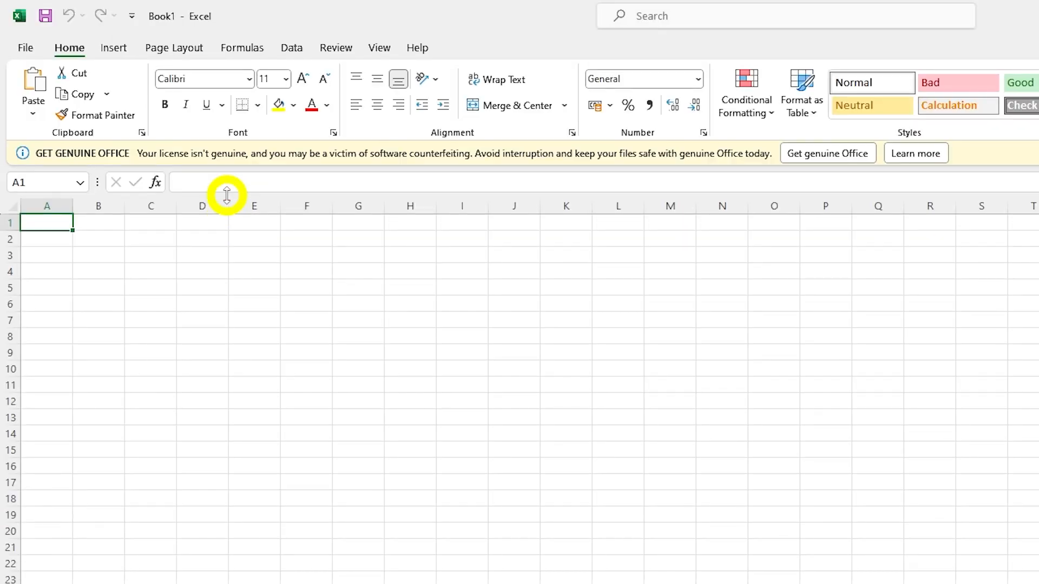
left_click(1038, 153)
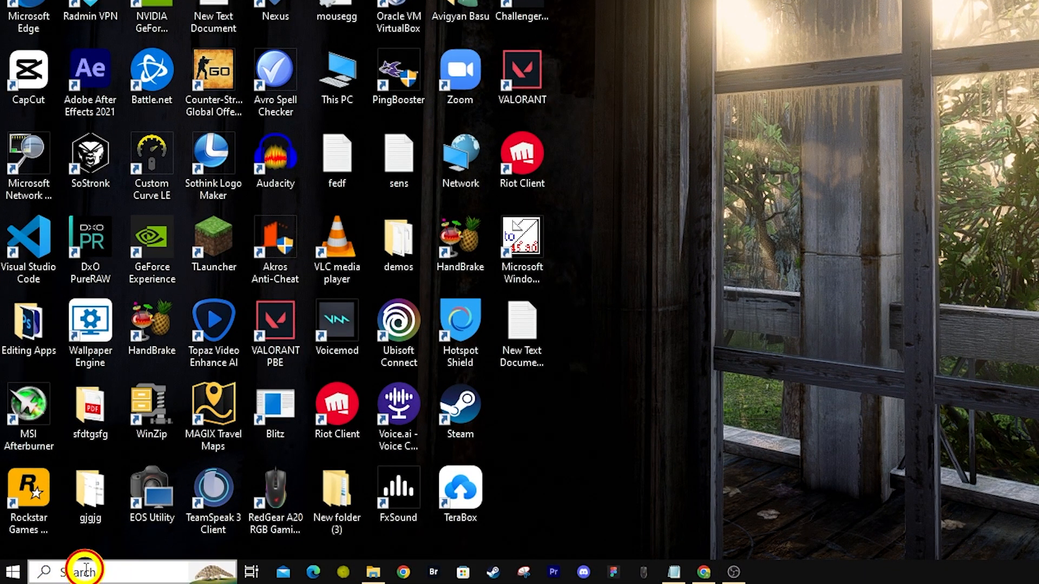
Step: Search Windows for "excel" and launch the Excel app from the best match
left_click(84, 571)
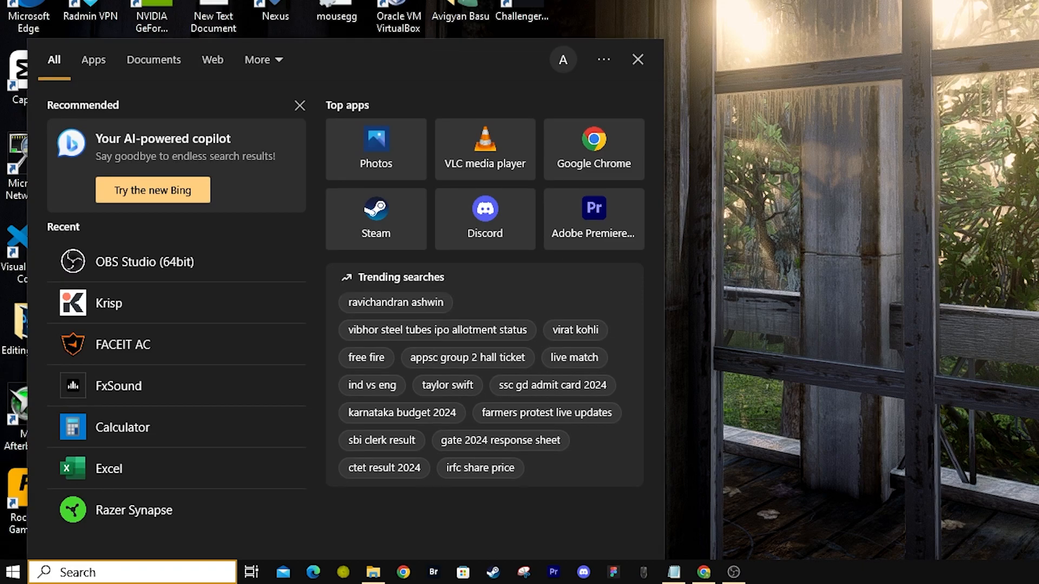
type("excel")
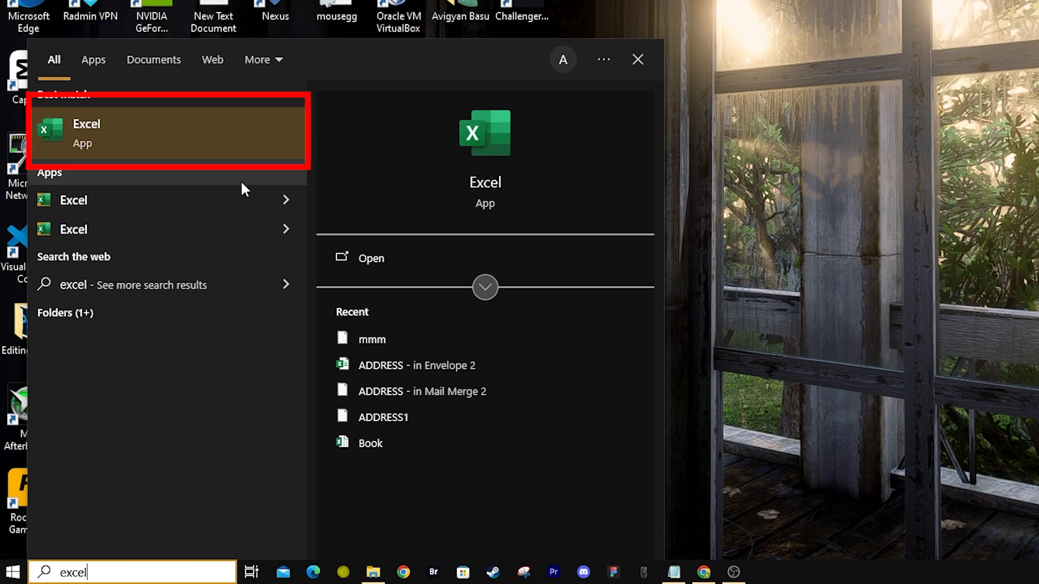
left_click(160, 143)
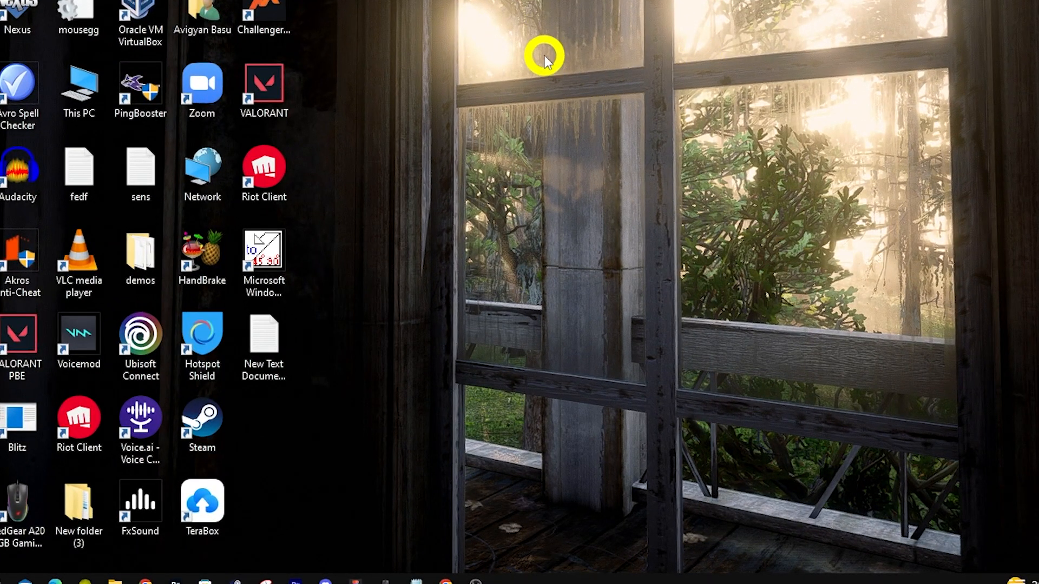
Step: Create a new Microsoft Excel Worksheet file on the desktop and name it kk
right_click(544, 54)
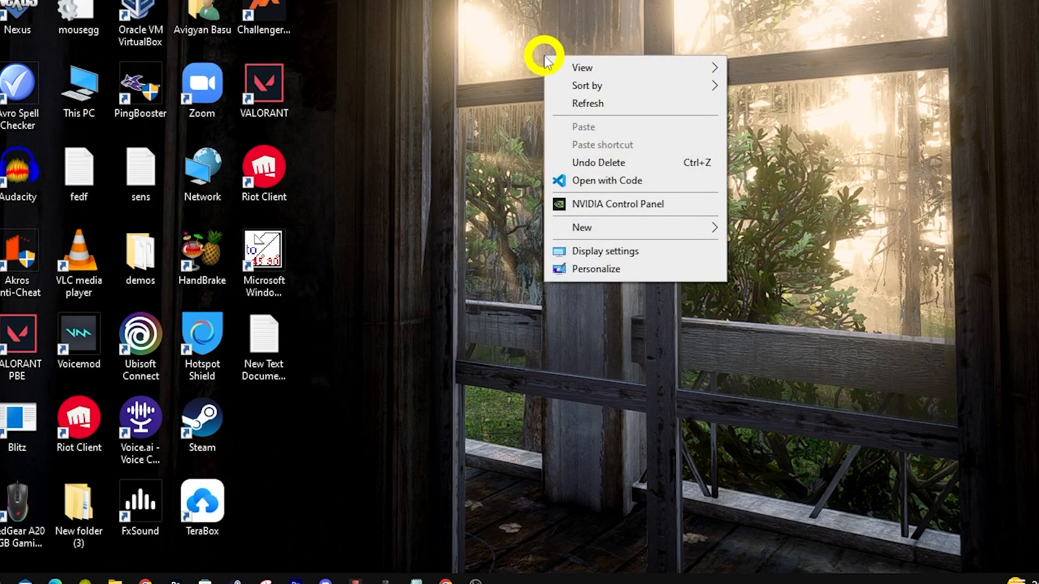
mouse_move(695, 227)
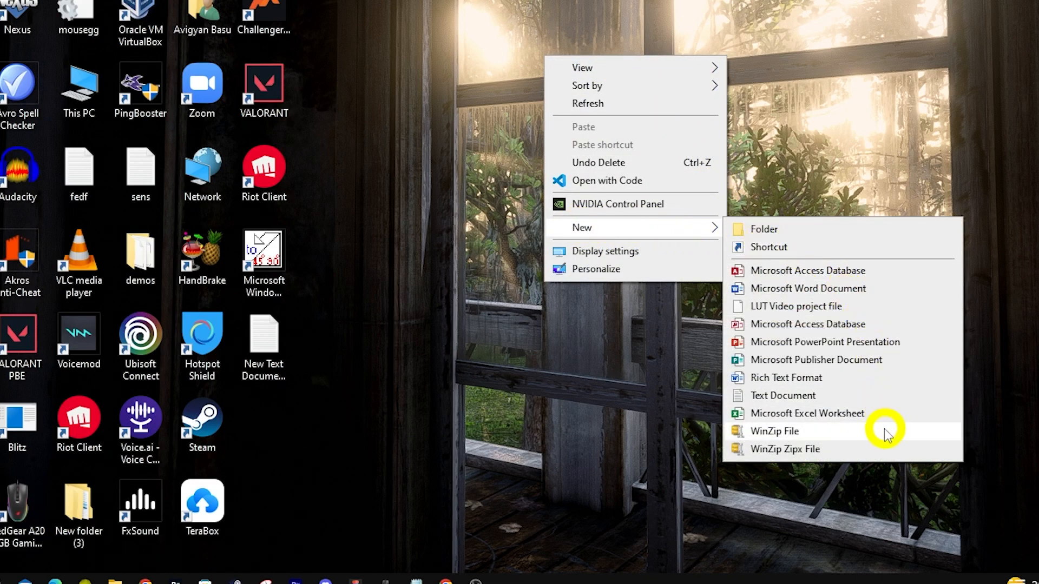
left_click(824, 416)
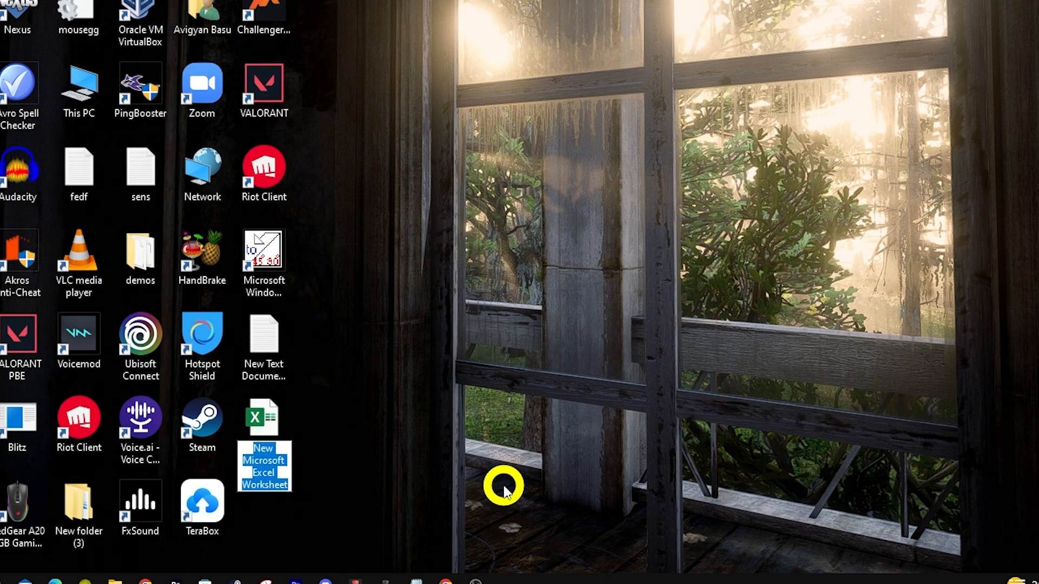
type("kk")
left_click(488, 474)
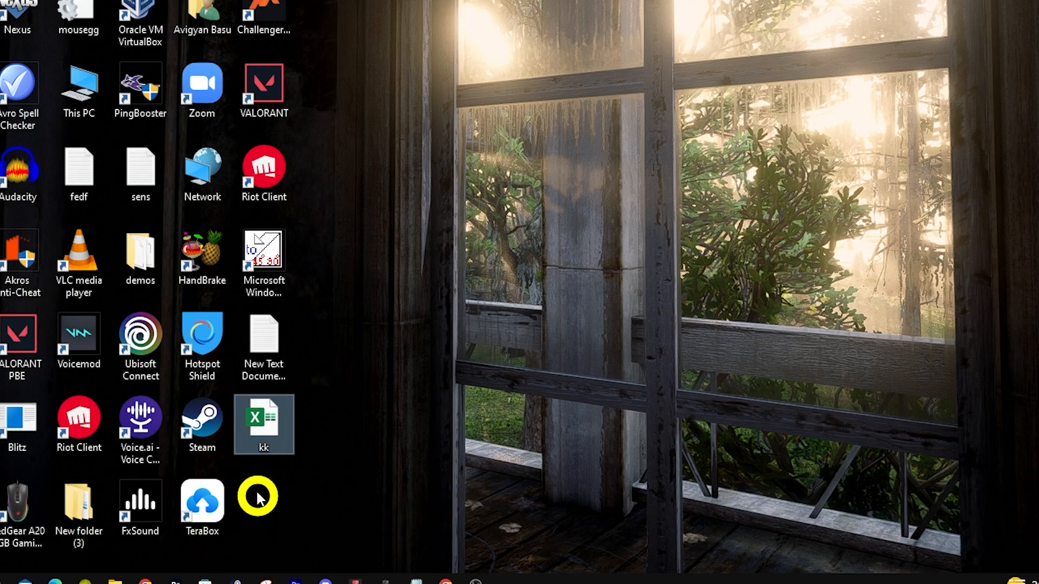
Step: Open the kk worksheet file from the desktop, close it, and open it again
double_click(264, 428)
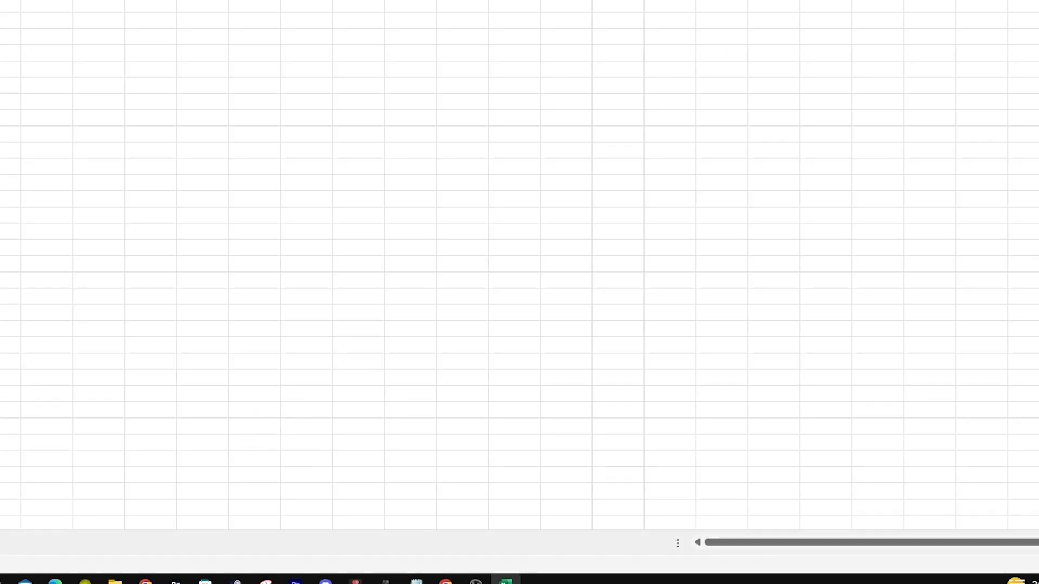
key("alt+F4")
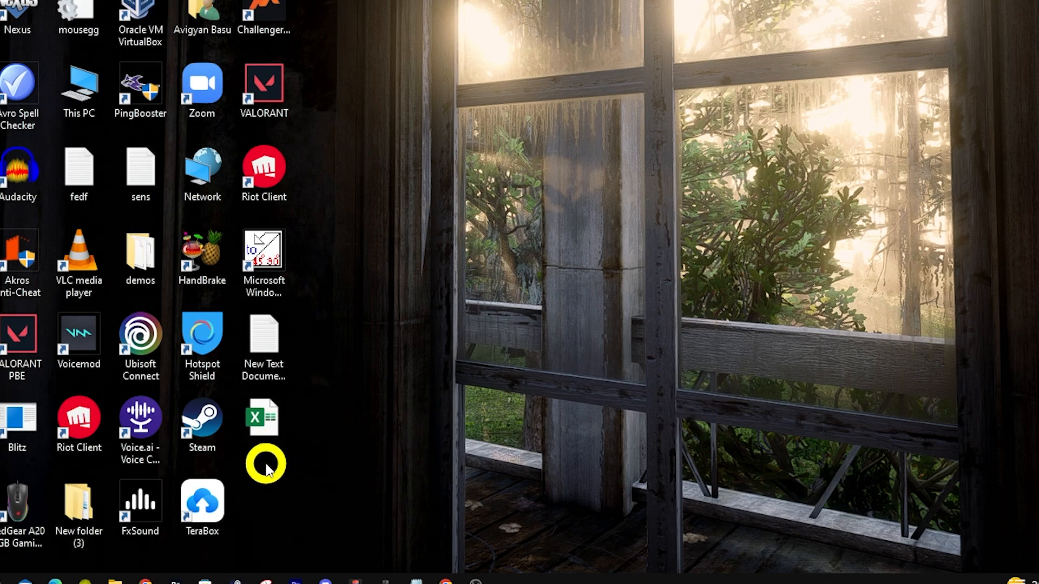
double_click(267, 422)
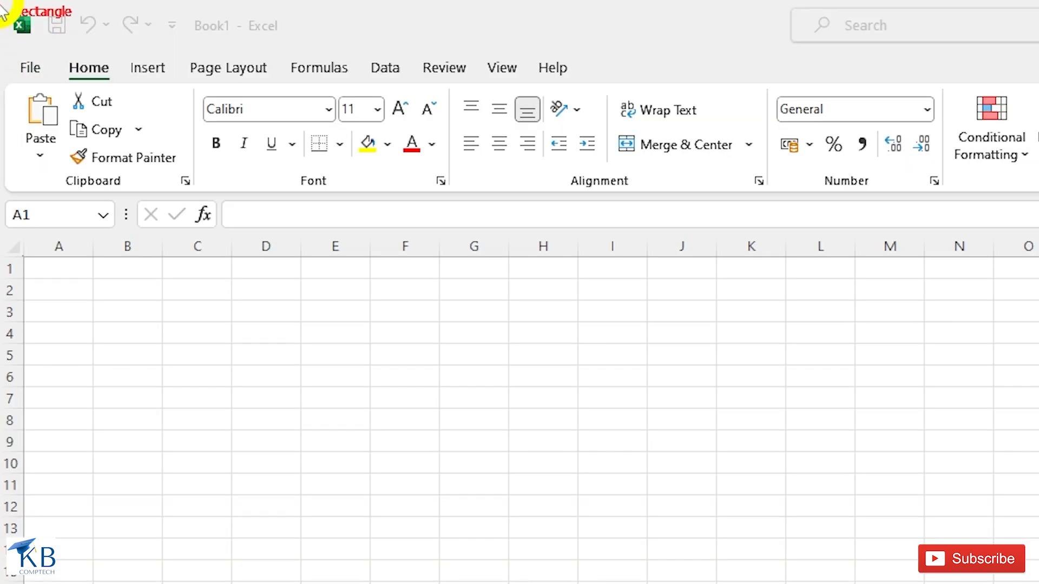
mouse_move(4, 9)
left_mouse_down()
mouse_move(130, 45)
mouse_move(187, 49)
left_mouse_up()
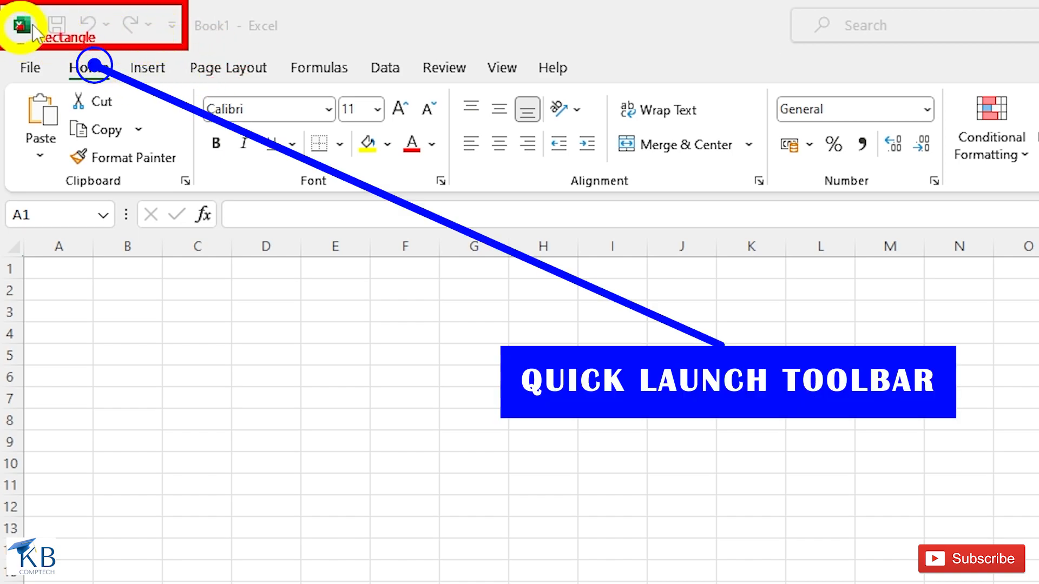
mouse_move(212, 17)
left_mouse_down()
mouse_move(275, 46)
mouse_move(336, 51)
mouse_move(761, 43)
mouse_move(764, 54)
left_mouse_up()
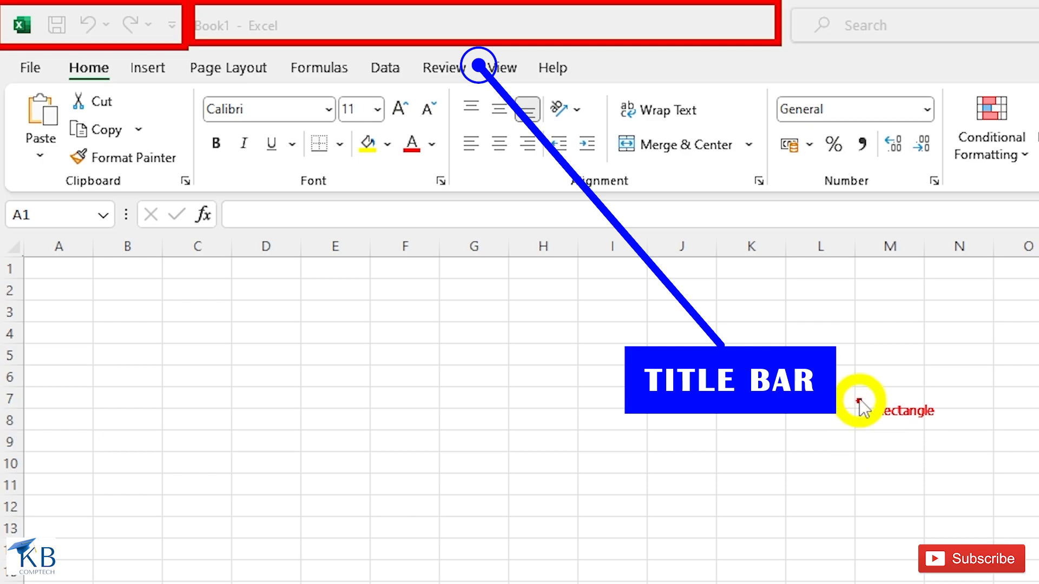
left_click_drag(785, 3, 907, 57)
mouse_move(421, 60)
left_mouse_down()
mouse_move(587, 45)
mouse_move(828, 55)
left_mouse_up()
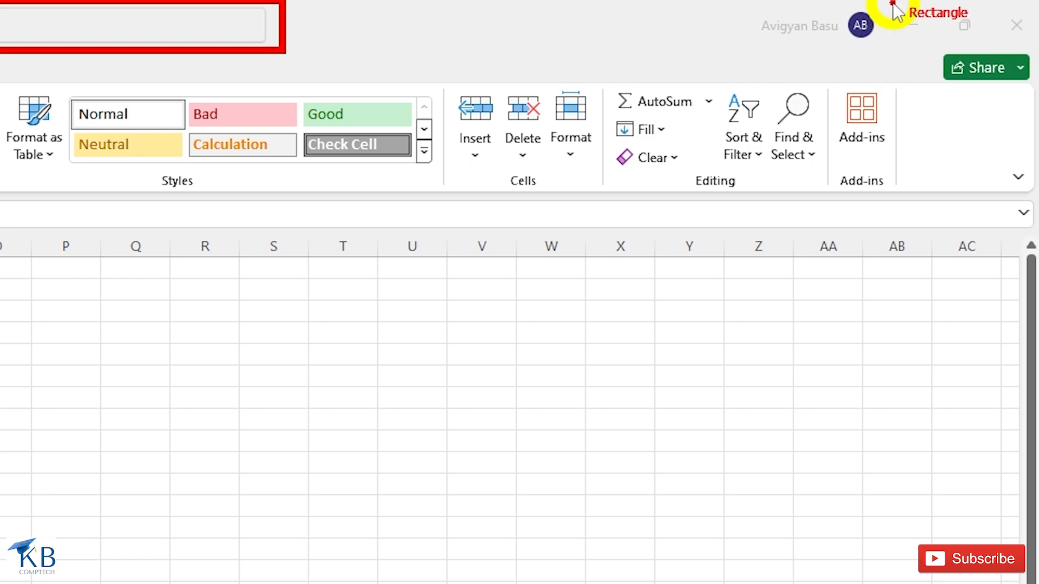
left_click_drag(883, 3, 1017, 47)
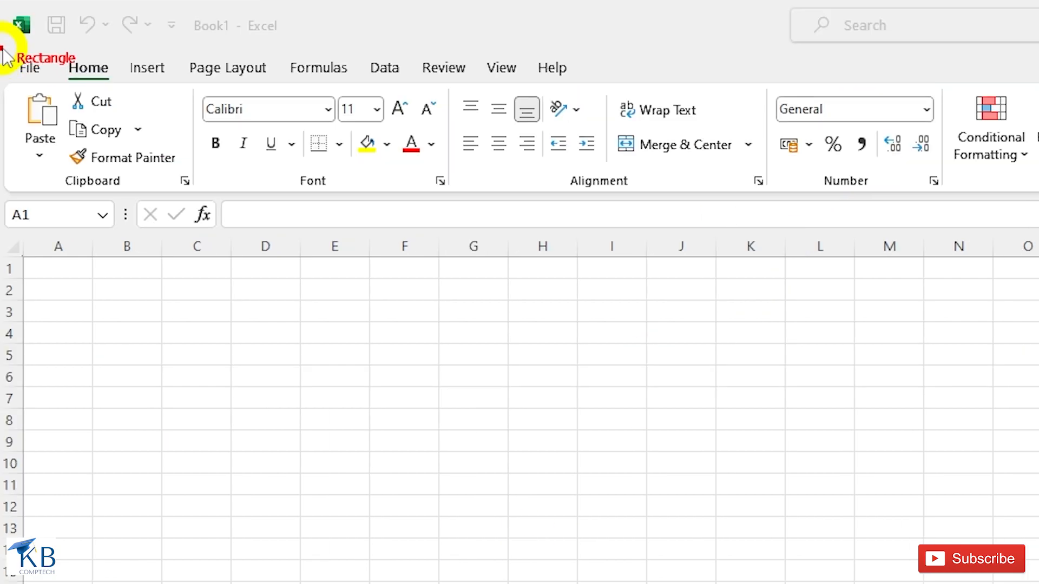
left_click_drag(5, 48, 51, 80)
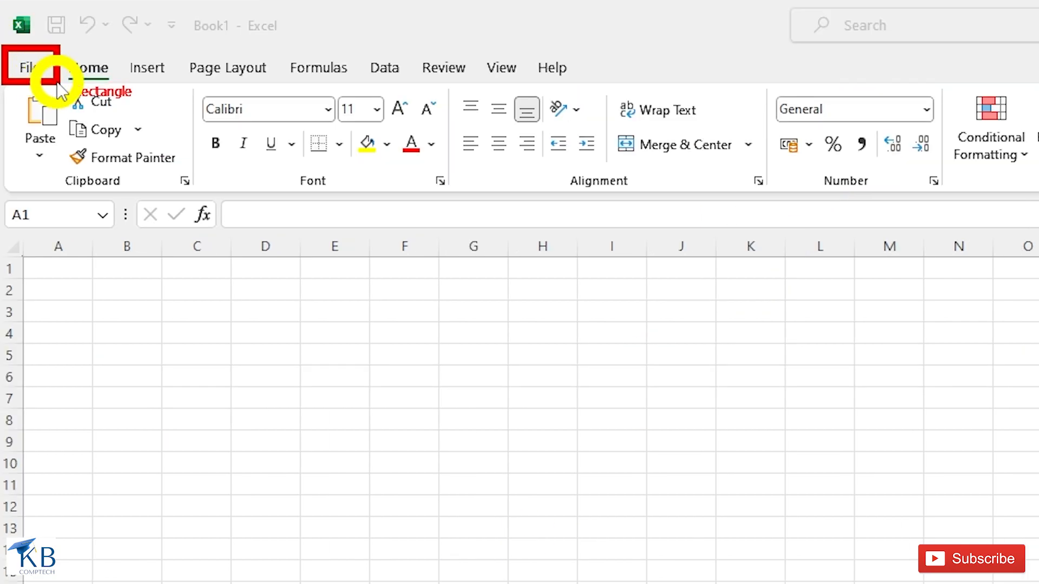
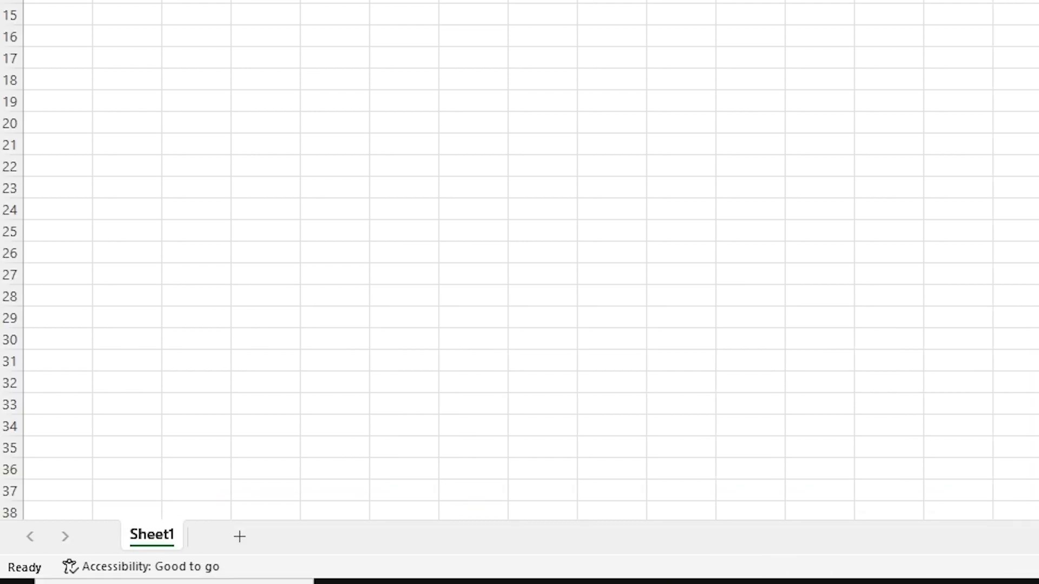
mouse_move(3, 549)
left_mouse_down()
mouse_move(151, 566)
mouse_move(1036, 574)
left_mouse_up()
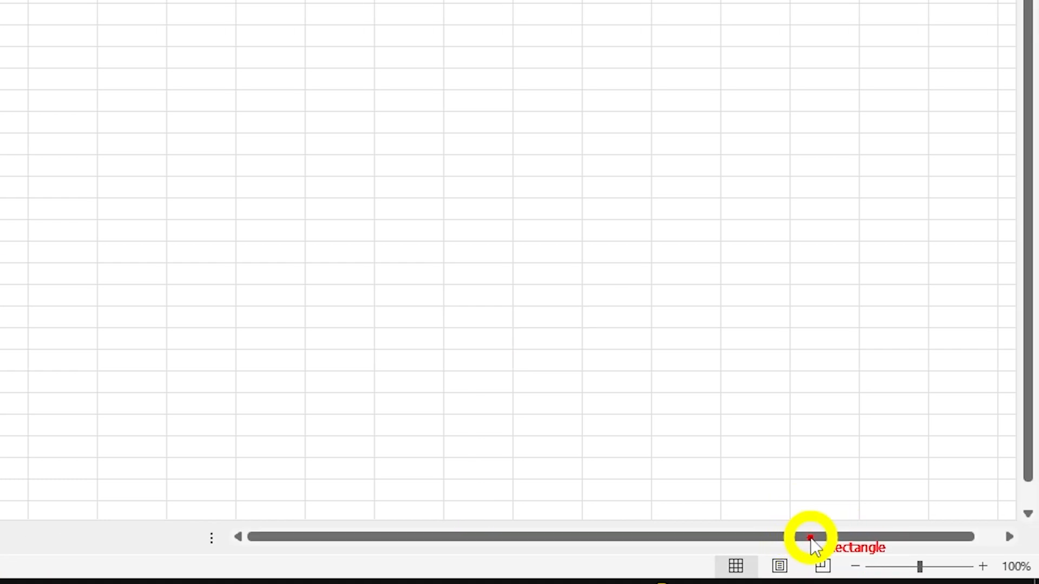
mouse_move(807, 534)
left_mouse_down()
mouse_move(969, 582)
mouse_move(1037, 582)
left_mouse_up()
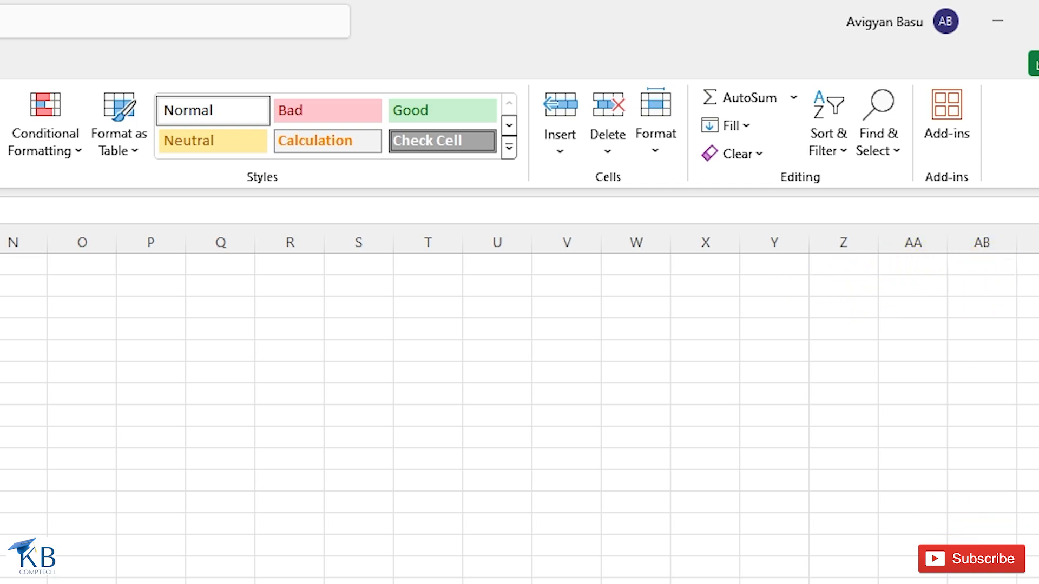
Step: Look over the worksheet's further columns and lower rows, returning to the area around cell A1
scroll(520, 412, "right", 7)
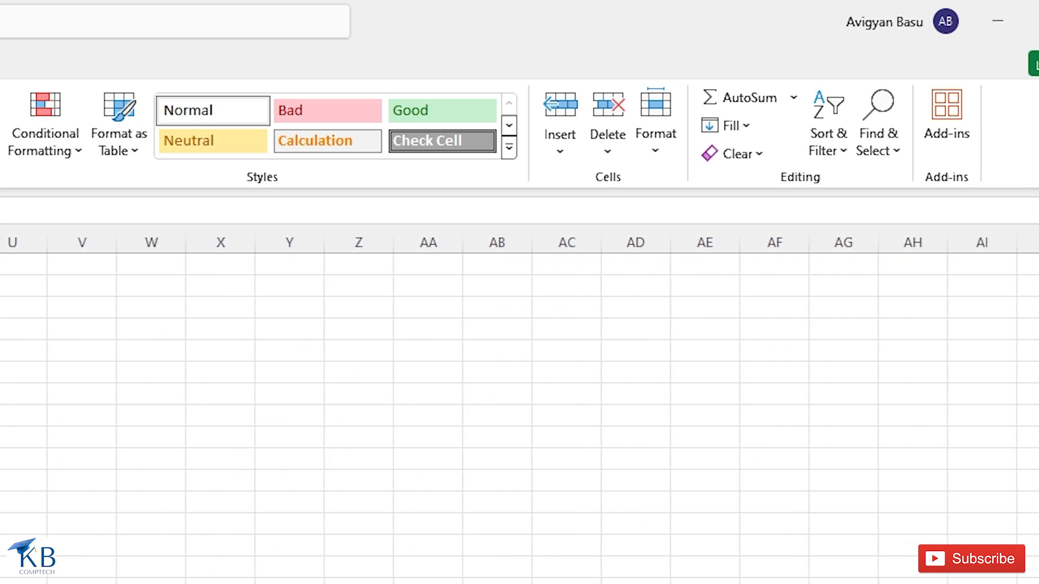
scroll(519, 412, "left", 7)
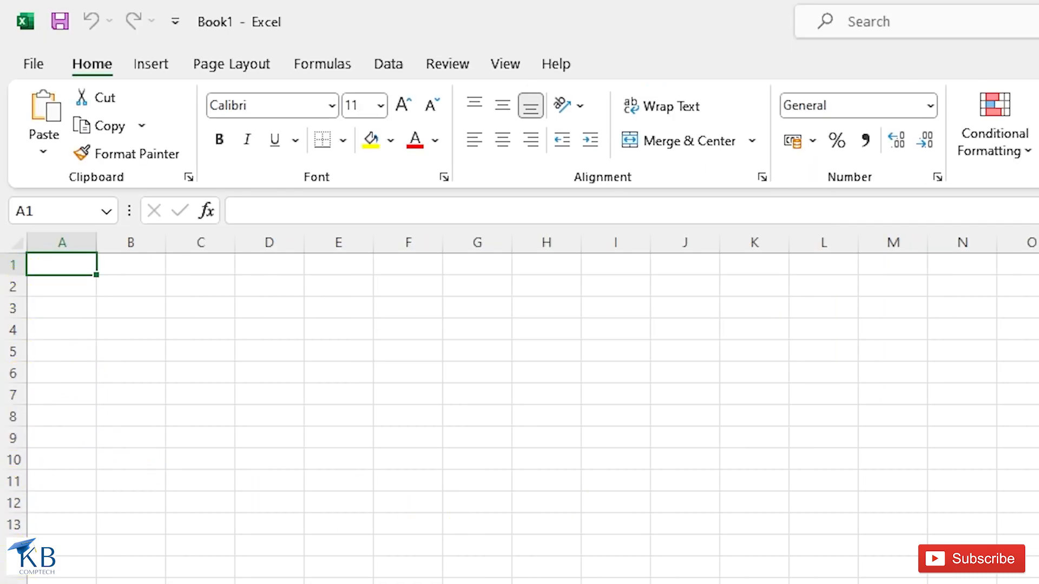
scroll(519, 417, "down", 6)
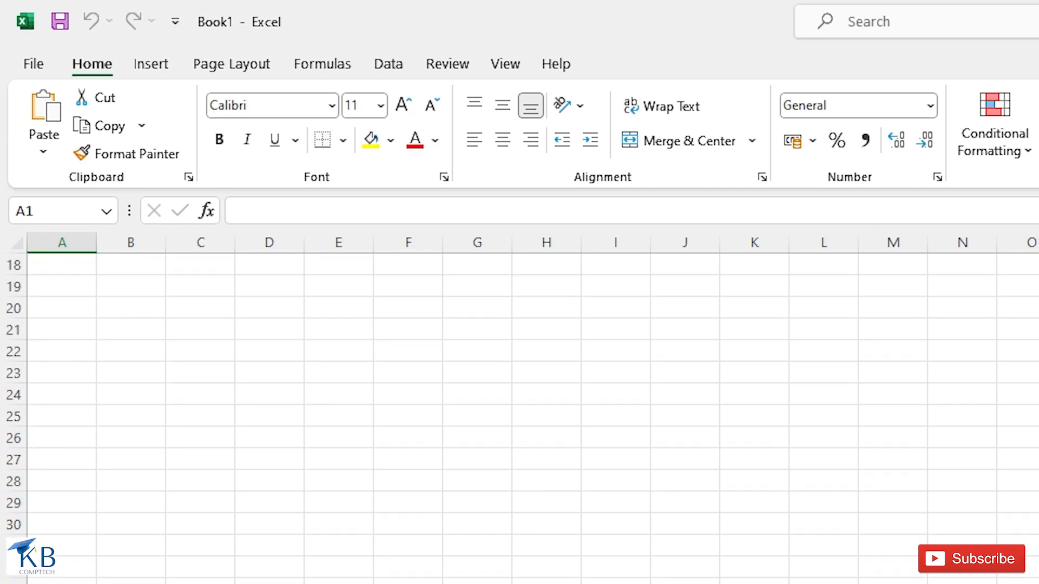
scroll(519, 417, "up", 6)
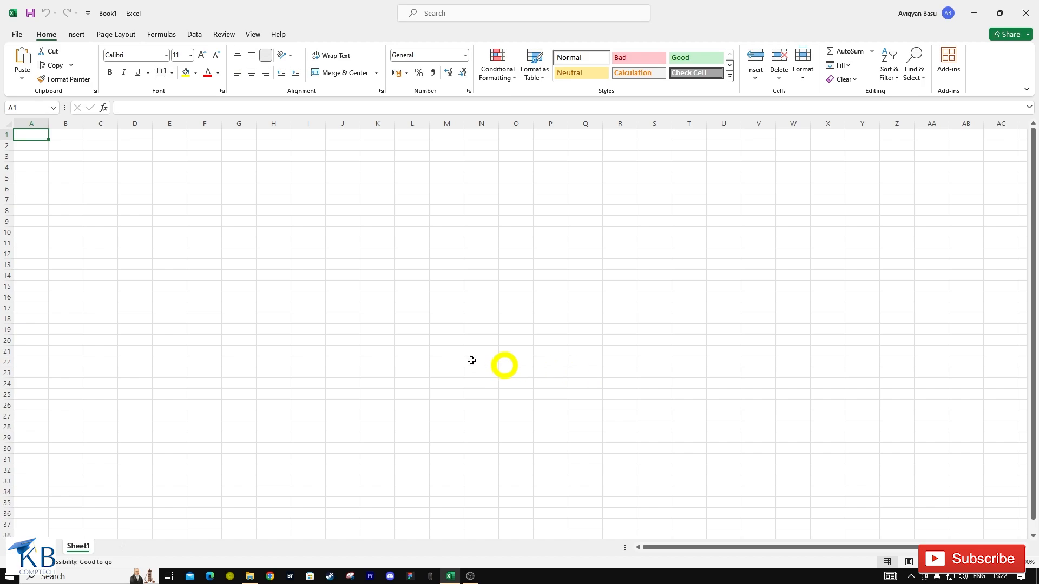
Step: Select cell C3 and a second cell in row 3, then return the active cell to A1
left_click(106, 158)
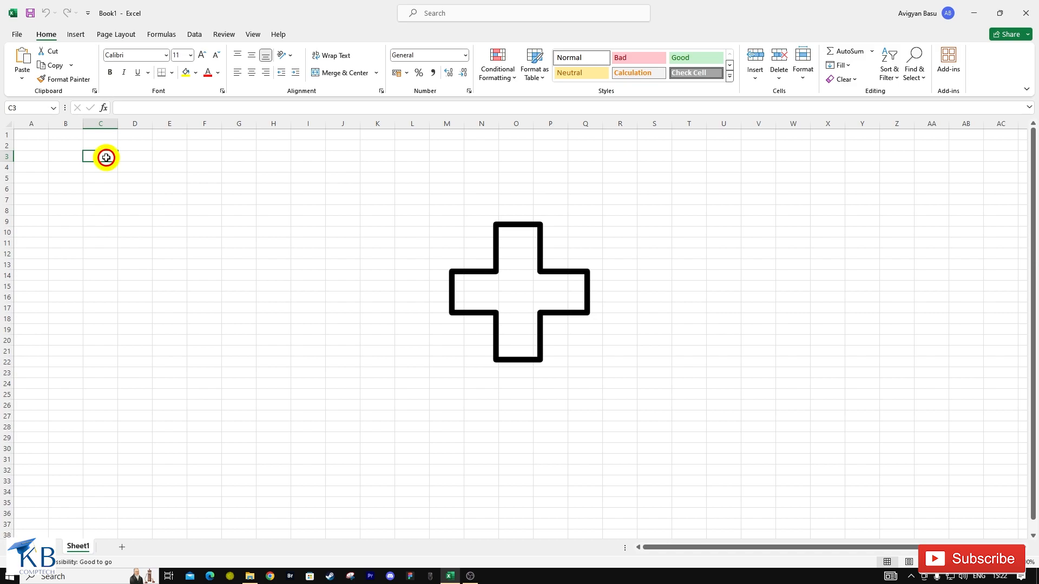
left_click(177, 160)
key("ctrl+Home")
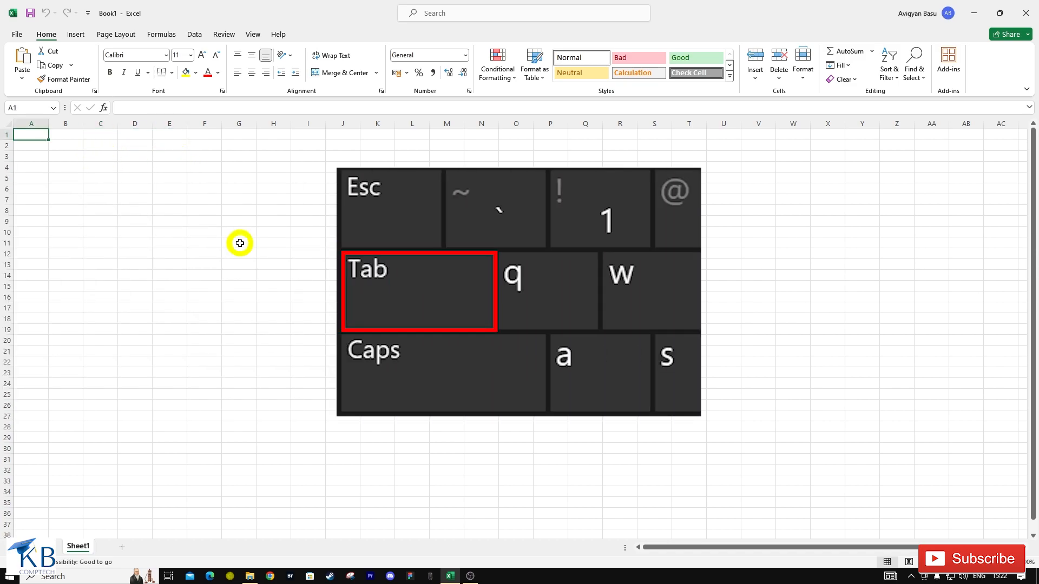
Step: Move the active cell from A1 across row 1, one column at a time
key("Tab")
key("Tab")
key("Tab")
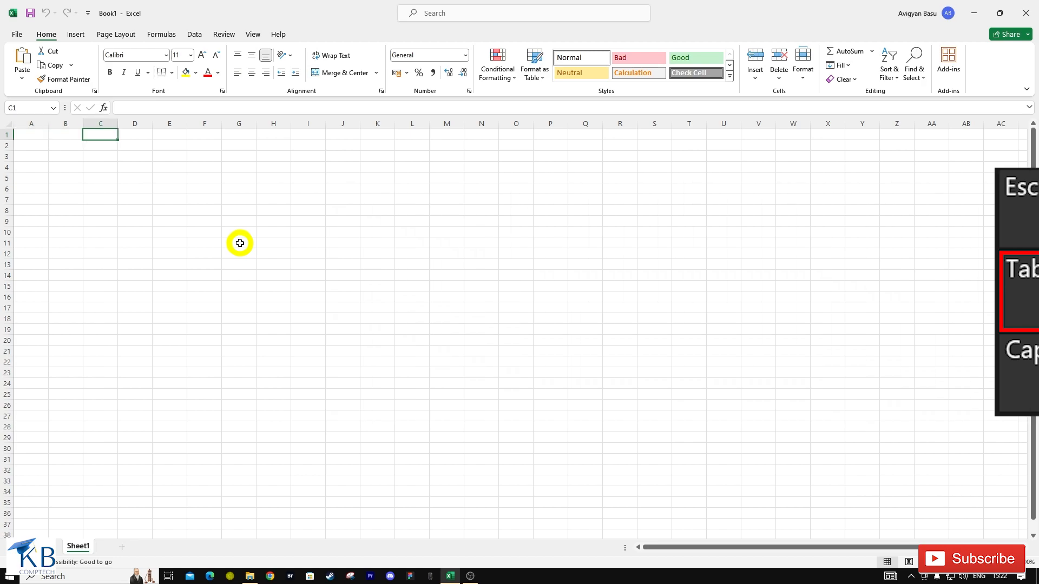
Step: Select cell A1 again and move the active cell down column A, one row at a time
left_click(28, 134)
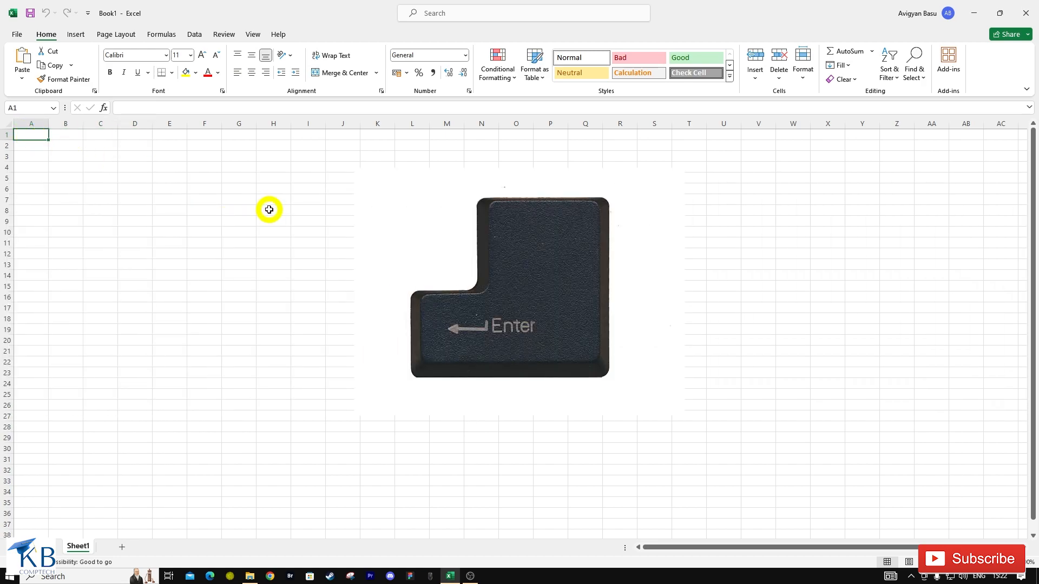
key("Return")
key("Return")
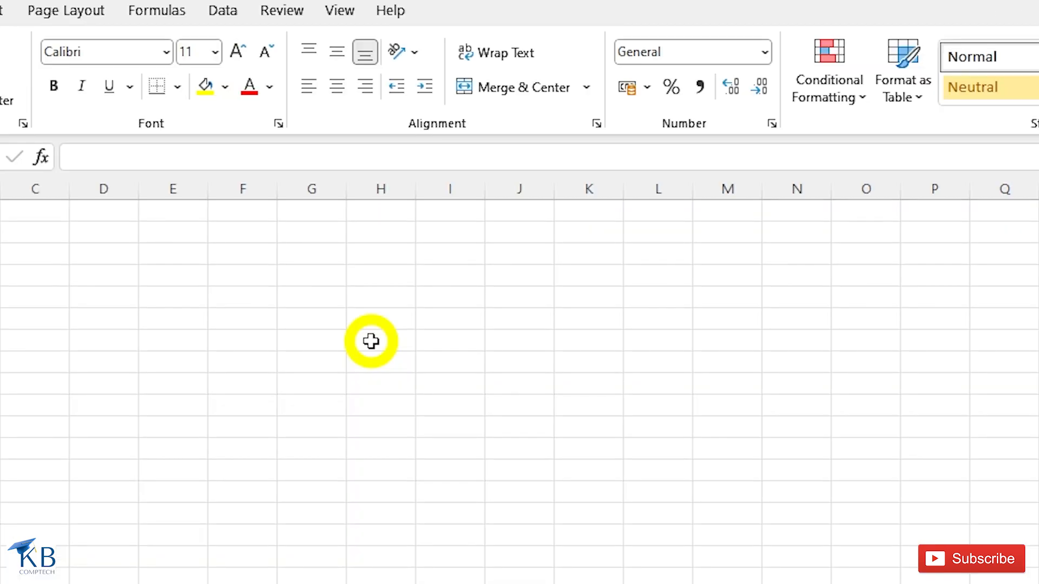
Step: Select a single empty cell in column H, at row 7
left_click(371, 341)
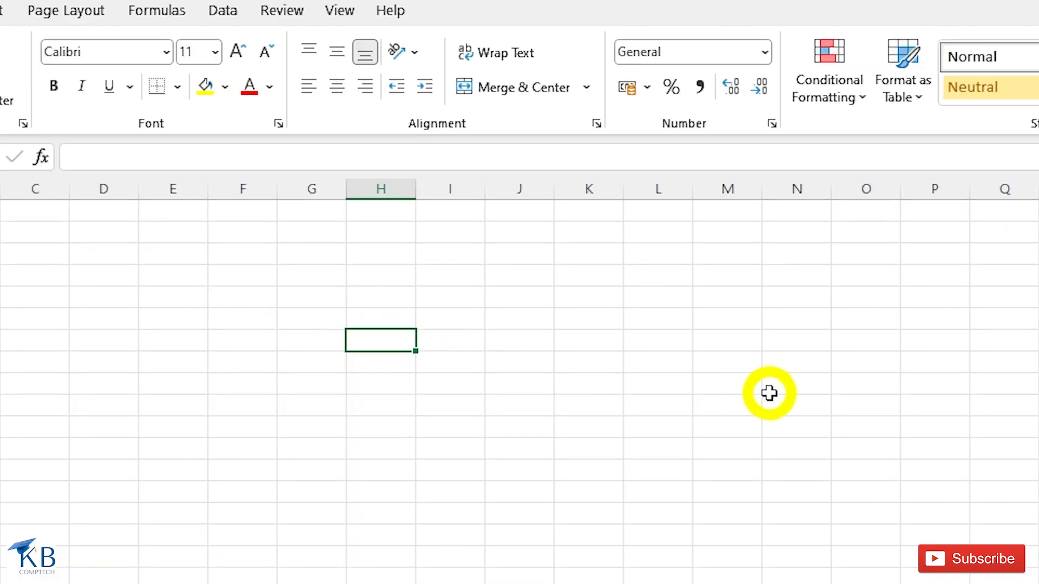
Step: Enter the headers SL. NO., STUDENT NAME, ROLL NO., BENGALI, ENGLISH, MATH, SCIENCE and TOTAL across row 7, from H7 to O7
type("SL. NO.")
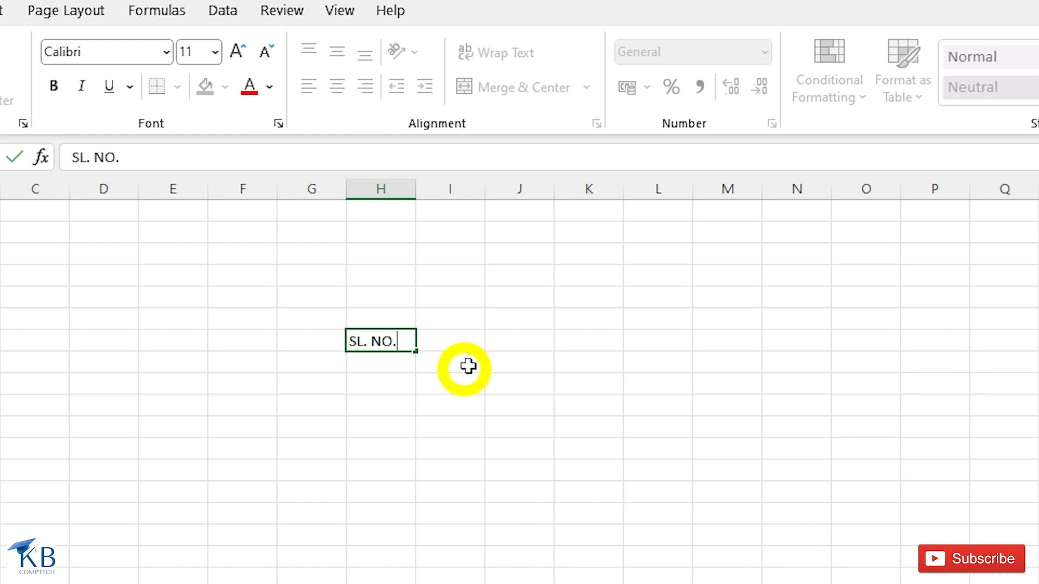
left_click(453, 342)
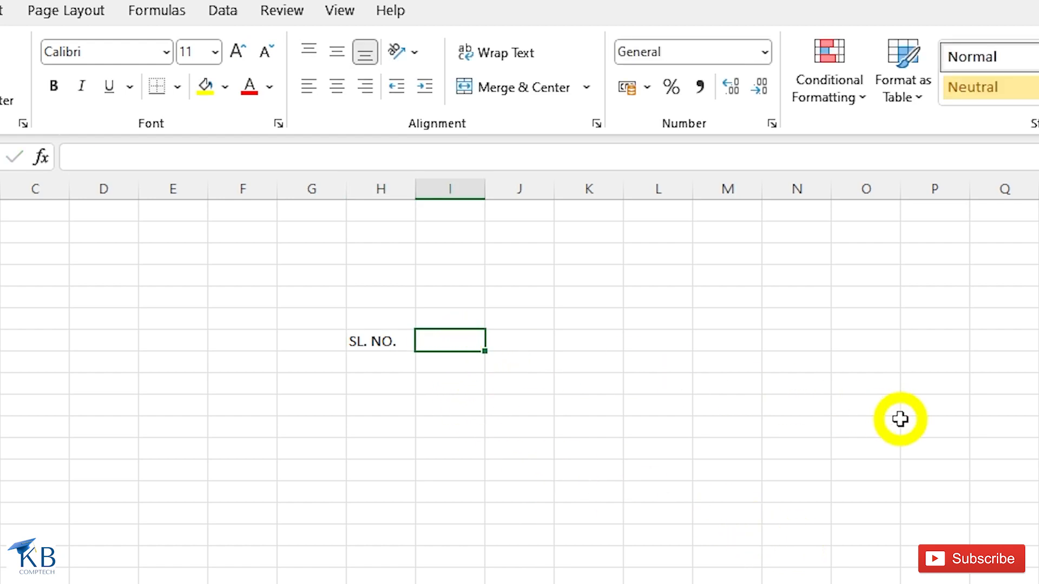
type("STUDENT NAME")
key("Tab")
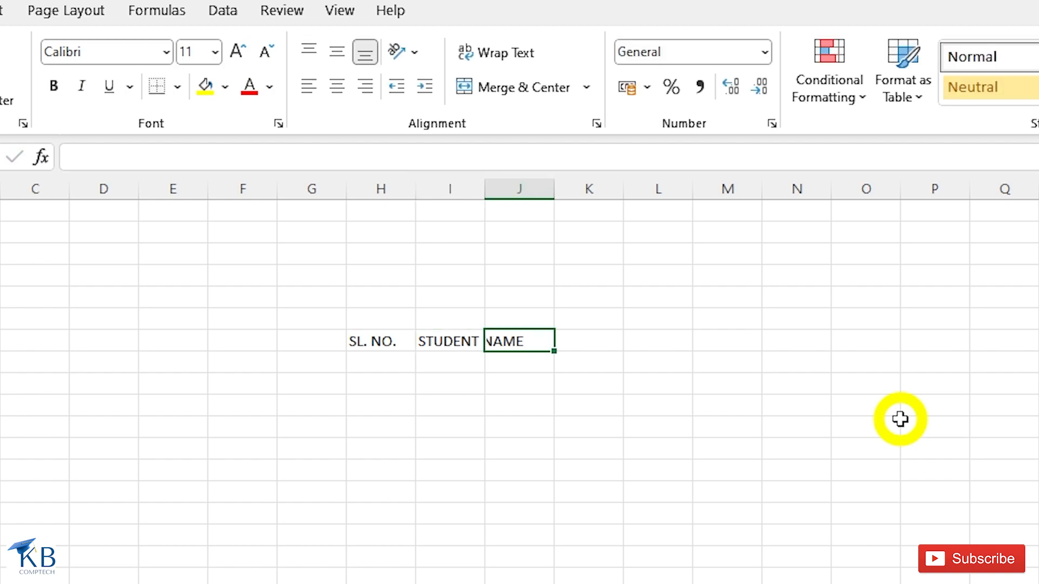
type("ROLL NO.")
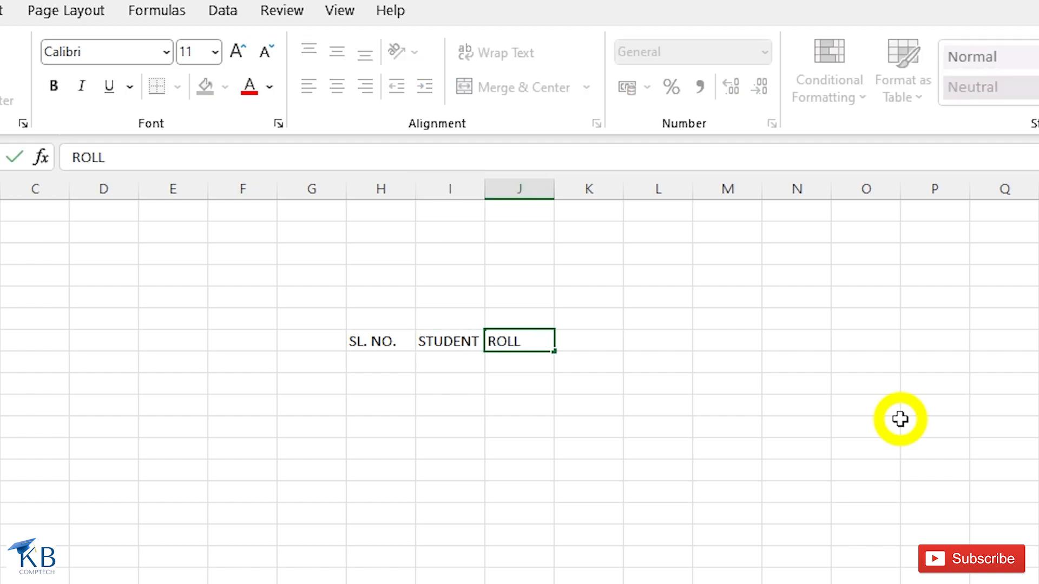
key("Tab")
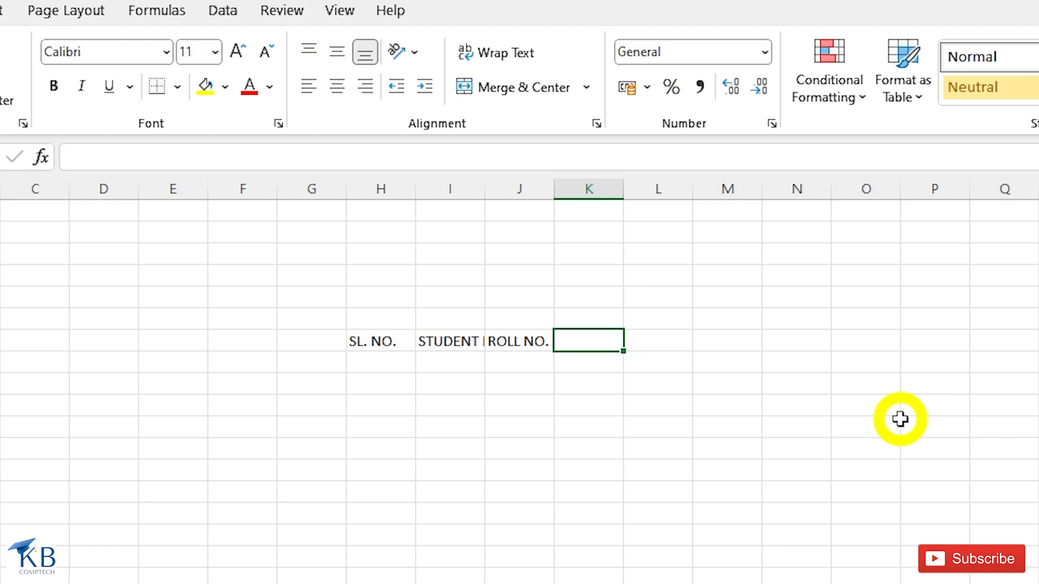
type("TOTAL")
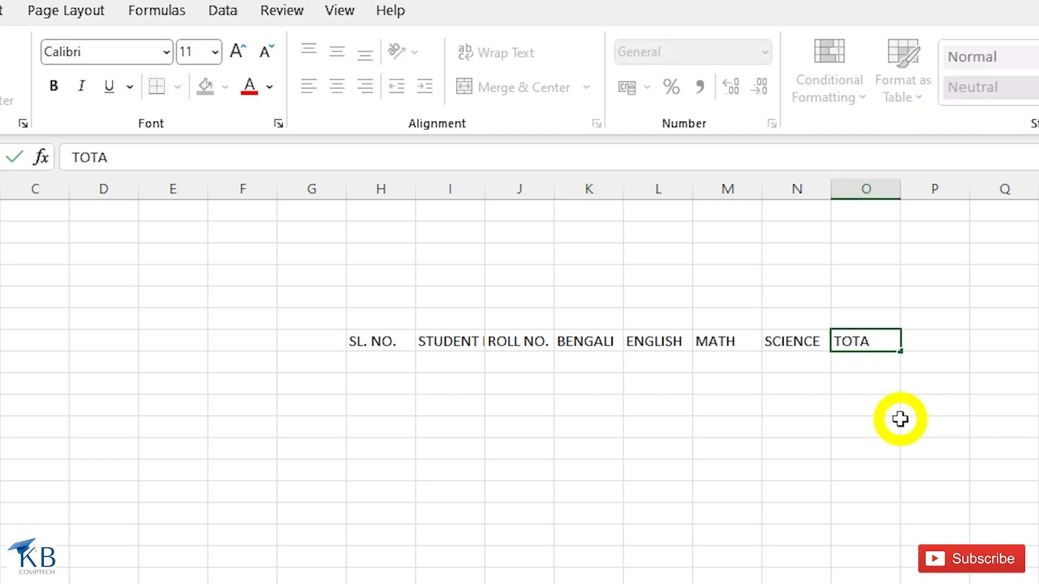
key("Return")
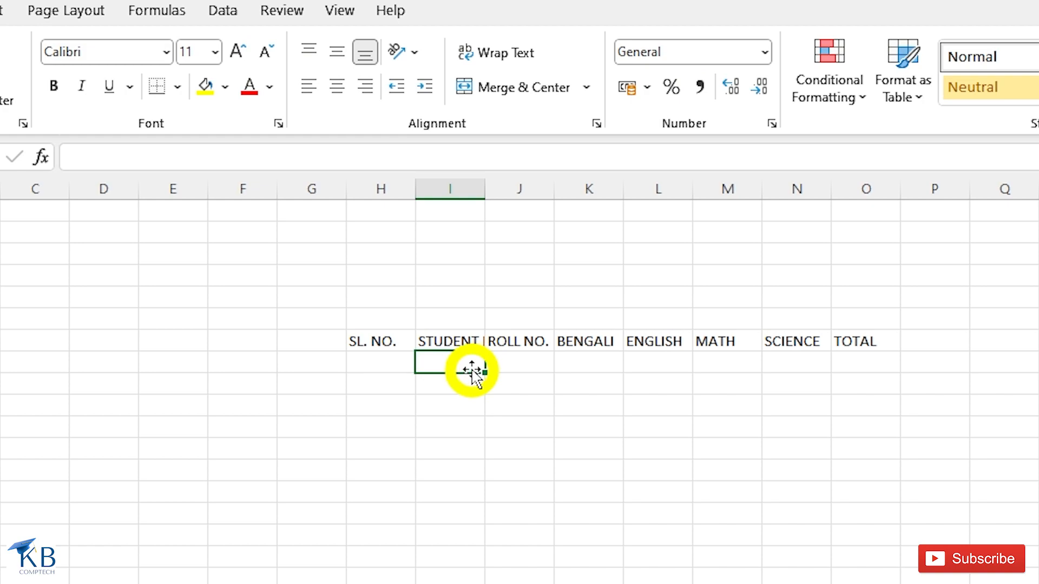
Step: Widen column I so that the full STUDENT NAME header fits inside it
left_click(484, 190)
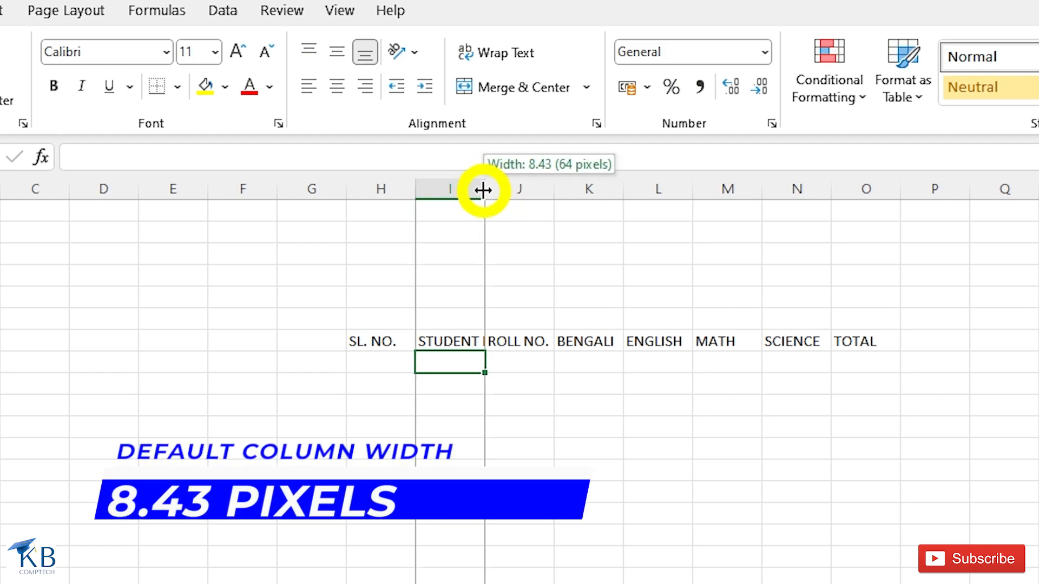
left_click_drag(484, 190, 592, 203)
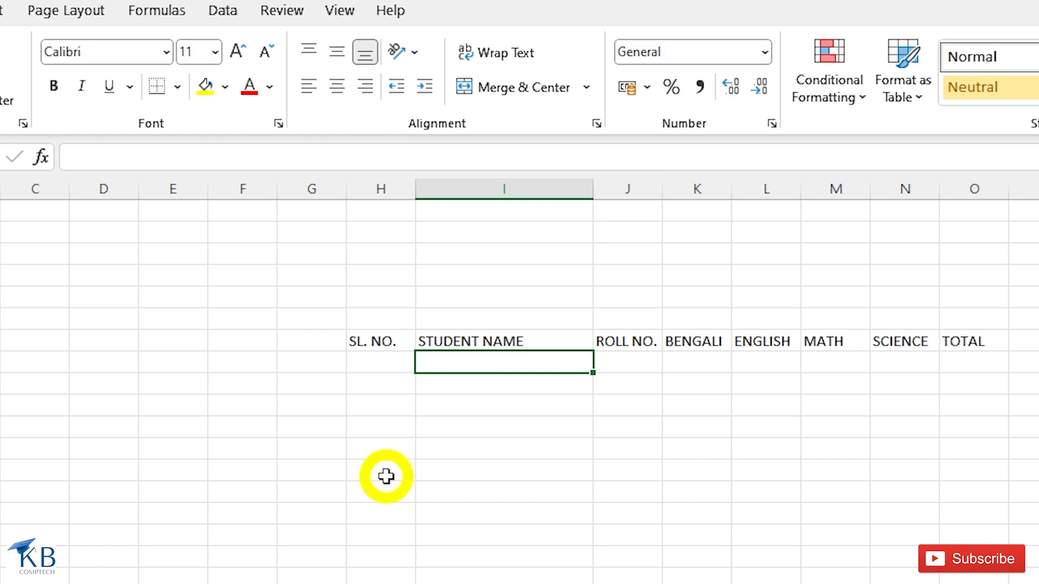
Step: Enter 1 and 2 under SL. NO., extend the series down to 10, and select the first cell under STUDENT NAME
left_click(374, 363)
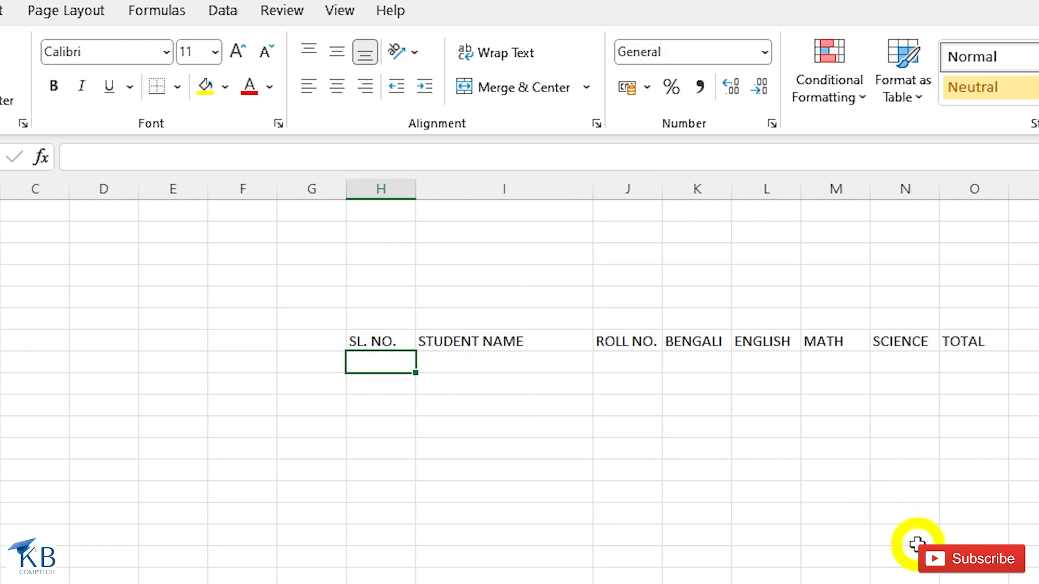
type("1")
key("Return")
type("2")
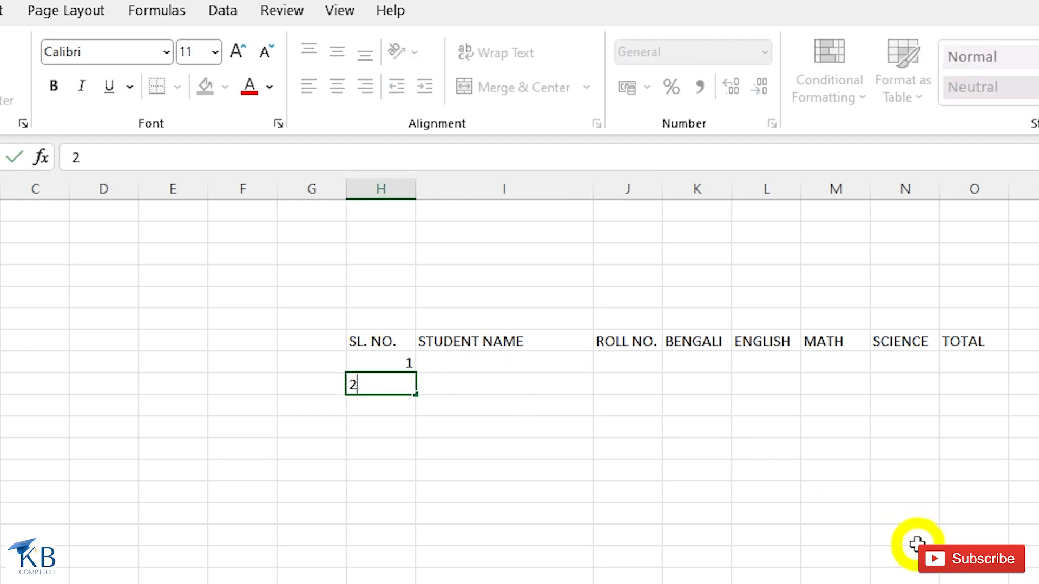
key("Return")
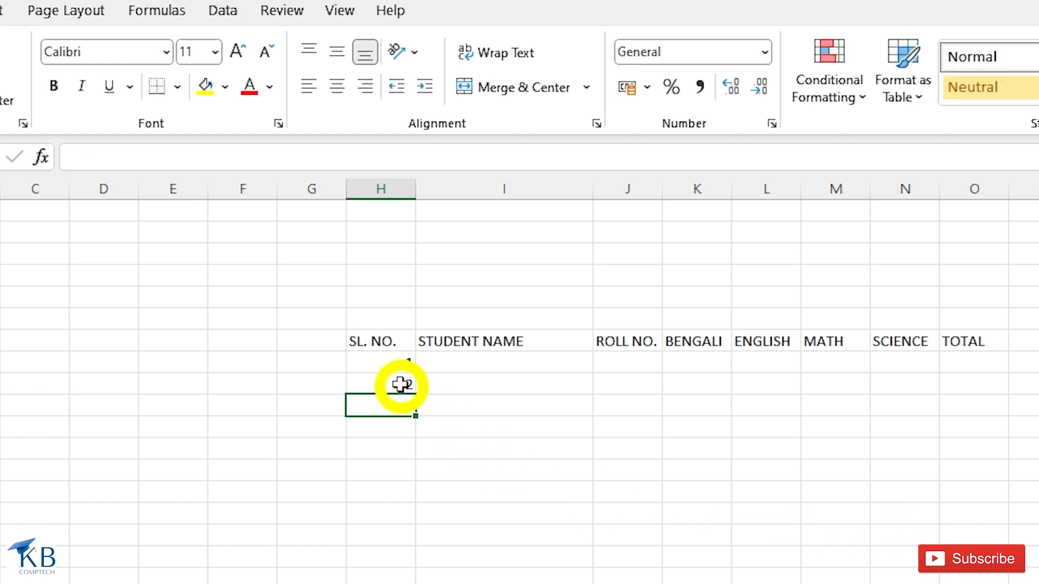
left_click_drag(375, 359, 377, 385)
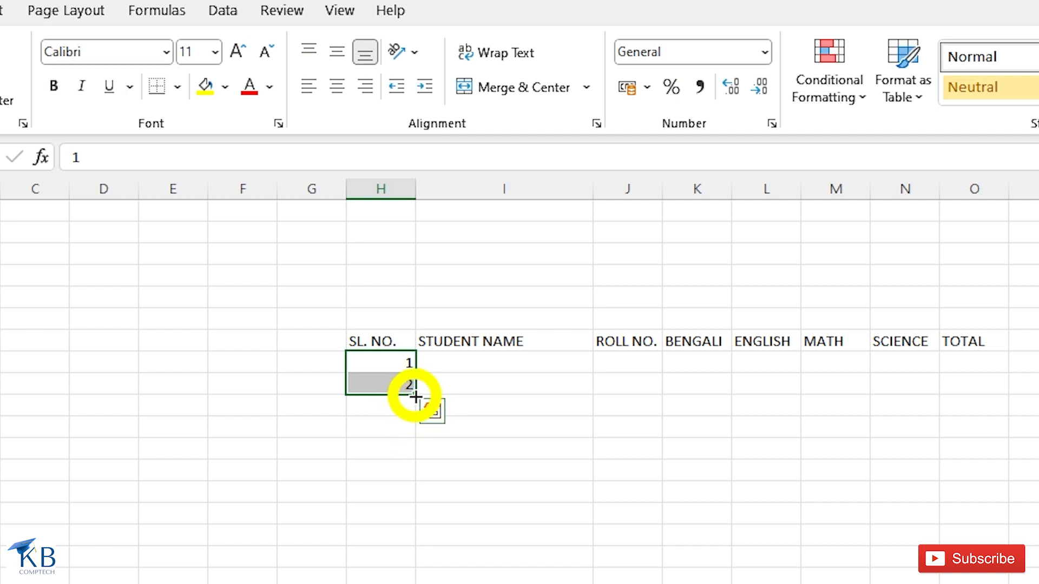
left_click_drag(415, 397, 419, 567)
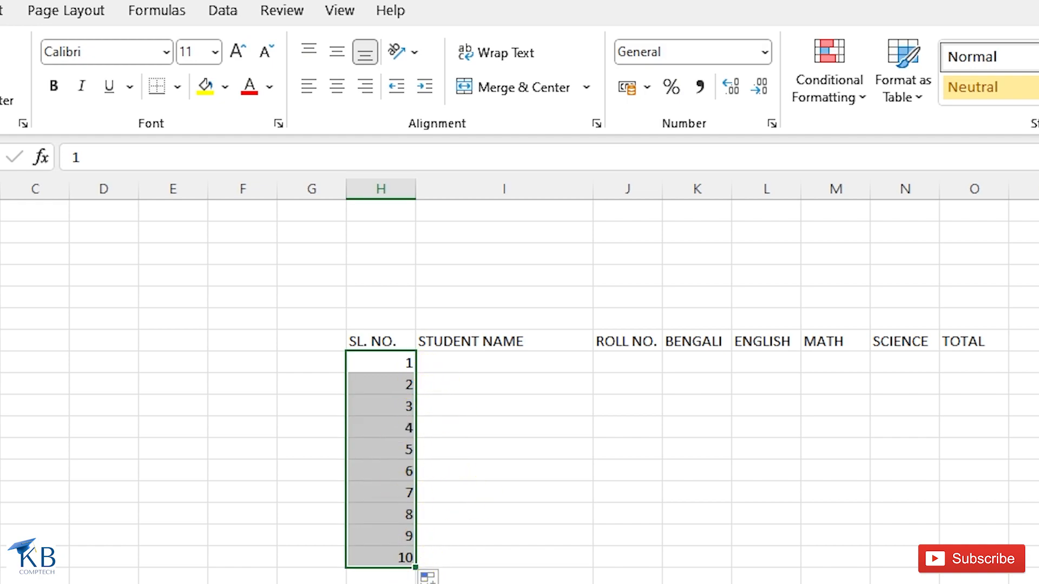
left_click(508, 364)
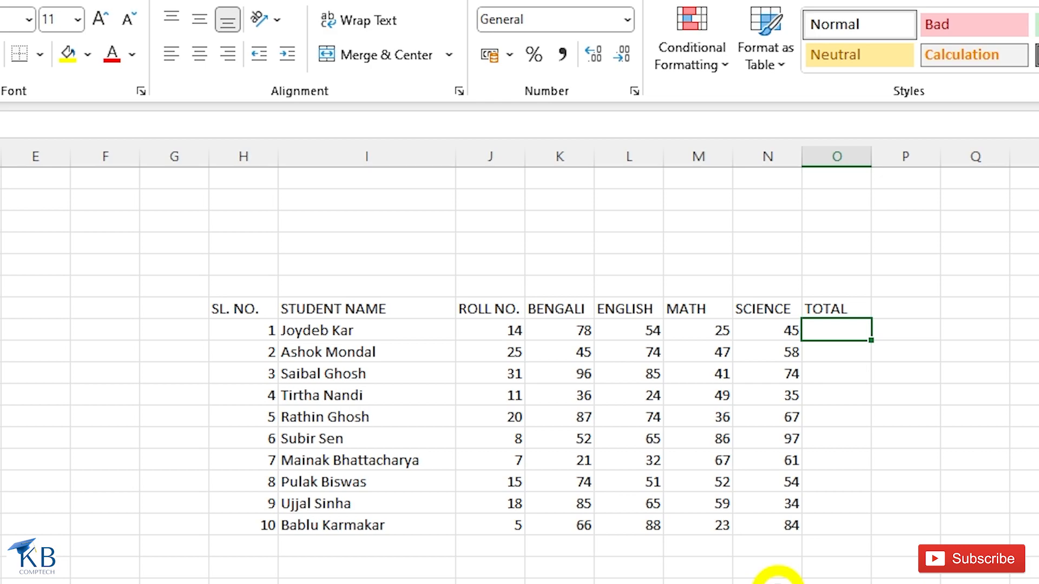
Step: Try totalling the first student's marks in O8 with the typed numbers =78+54+25+45, and undo the entry
type("=78+54+25+45")
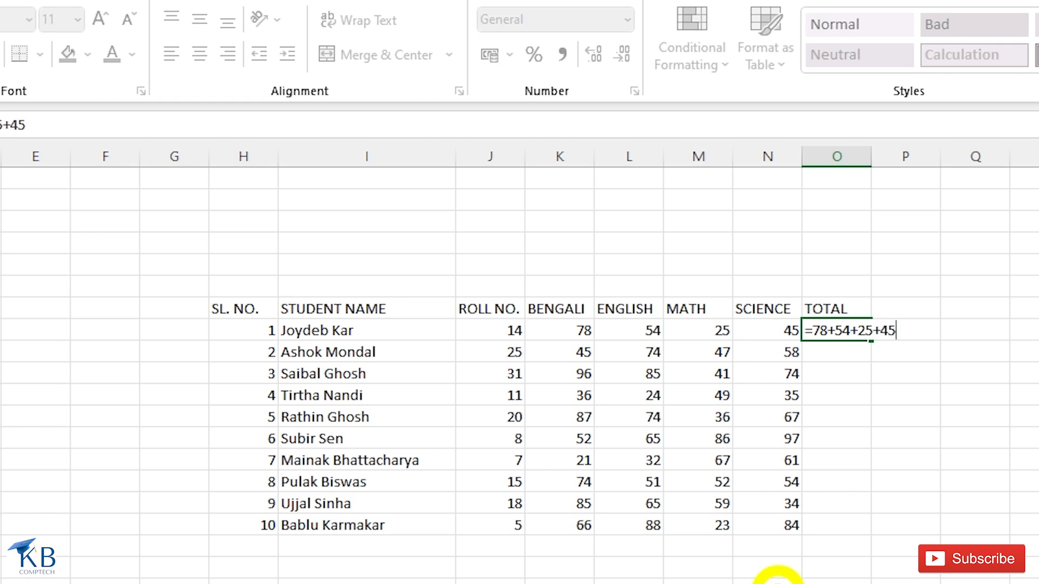
key("Return")
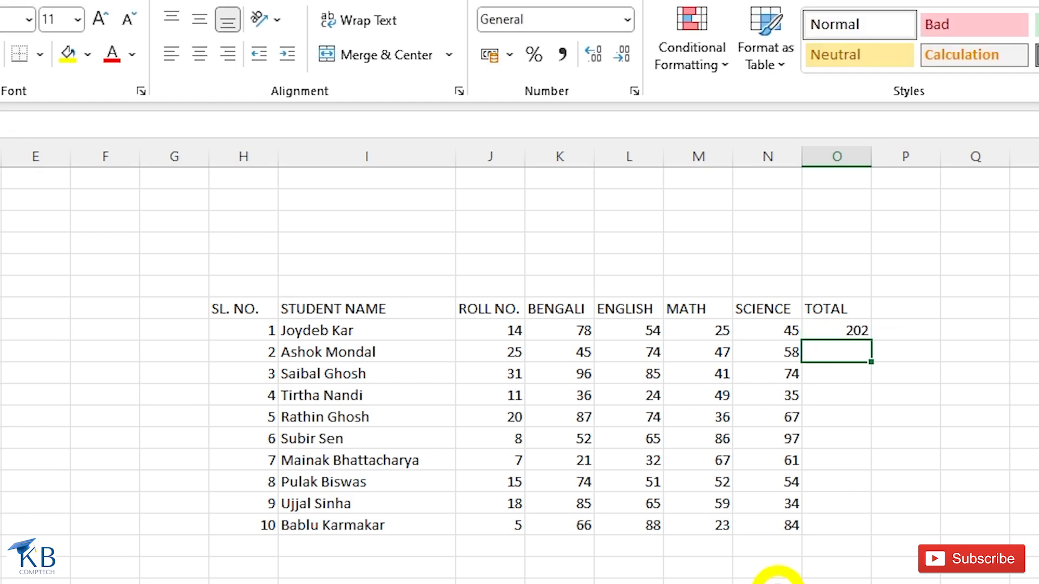
key("ctrl+z")
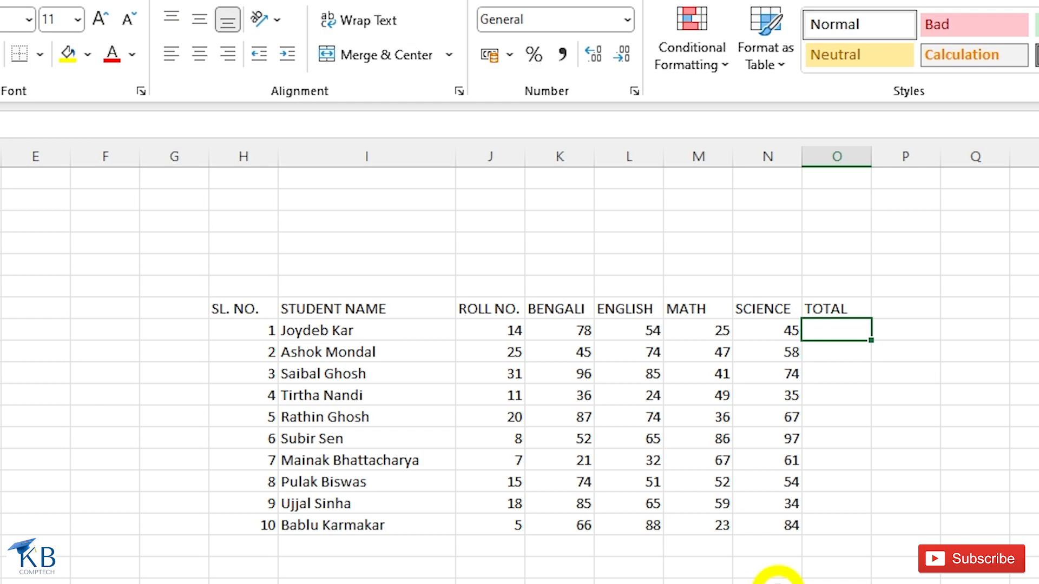
Step: Try totalling the first student's marks in O8 with the cell references =K8+L8+M8+N8, and undo the entry
type("=")
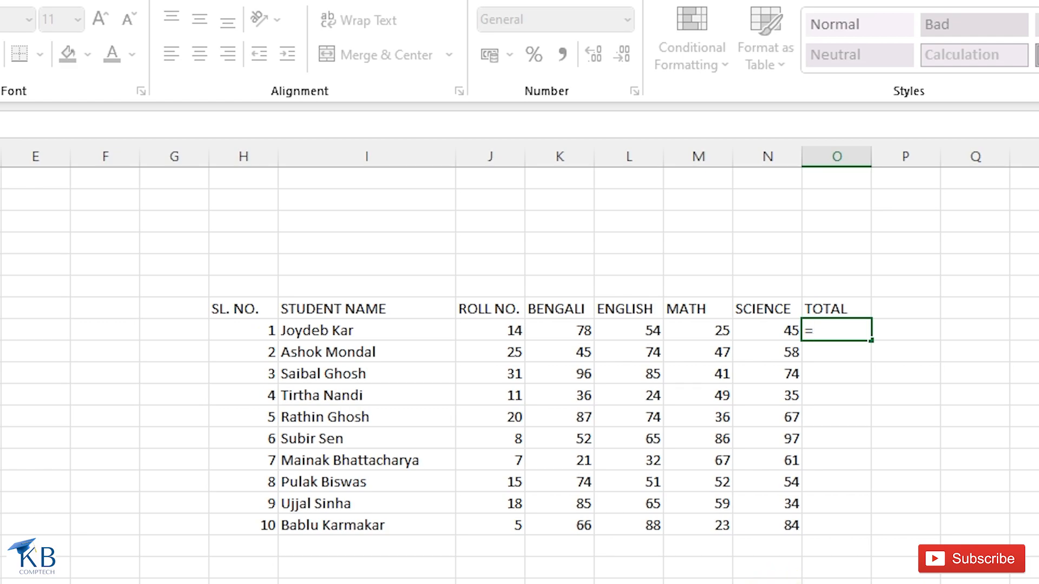
left_click(574, 332)
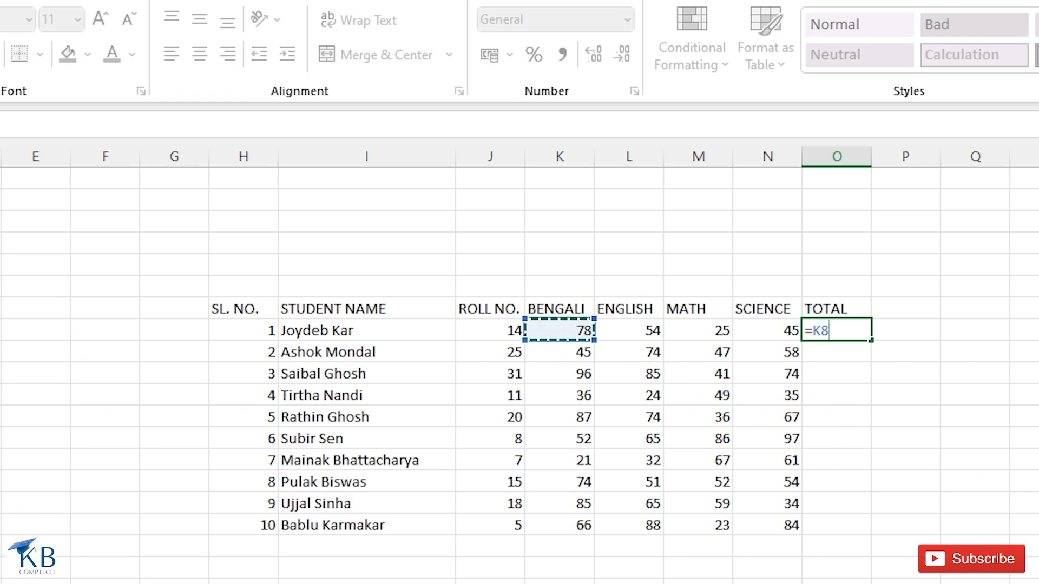
type("+")
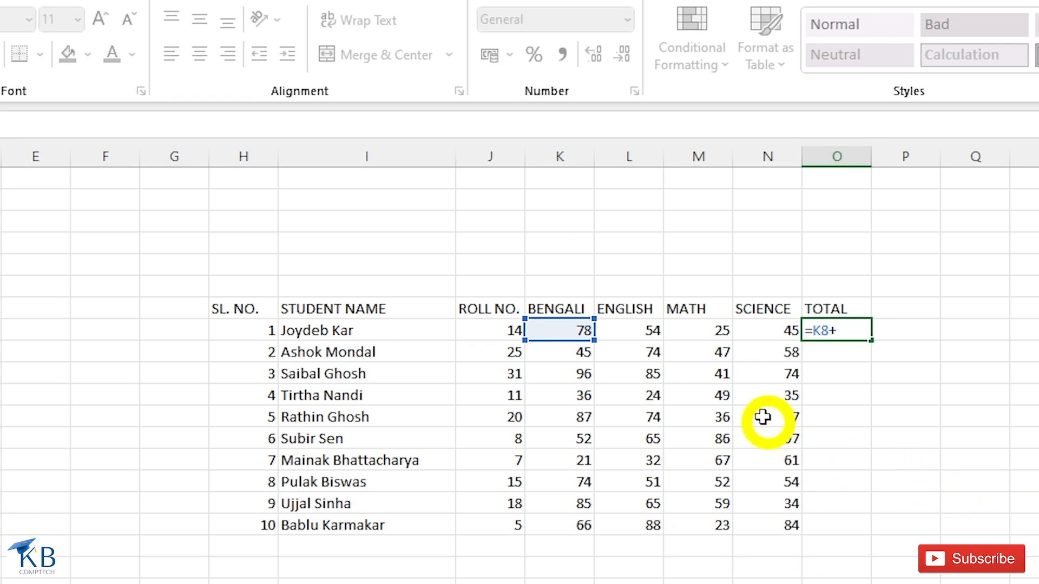
left_click(642, 320)
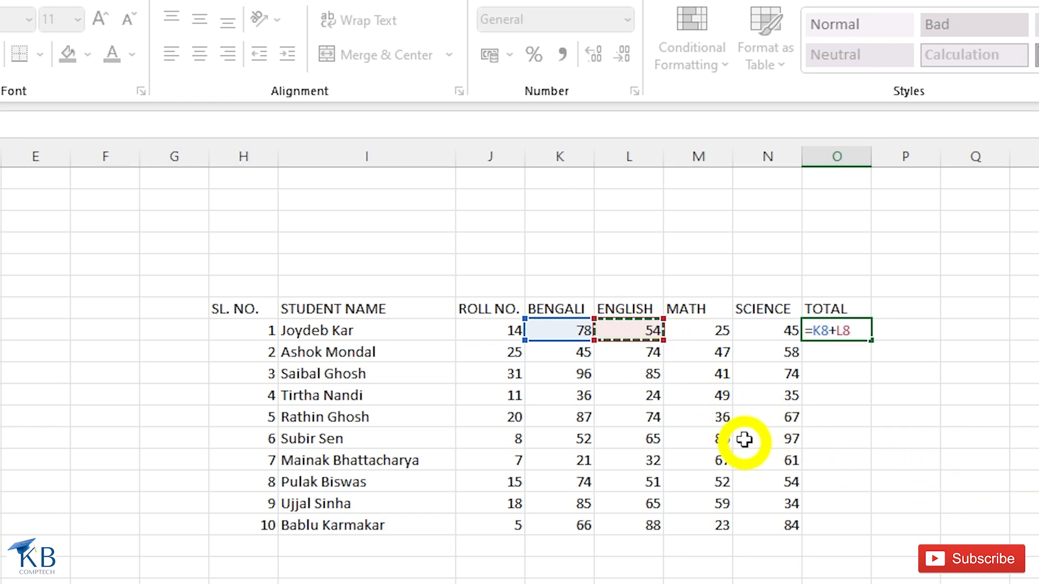
type("+")
left_click(706, 329)
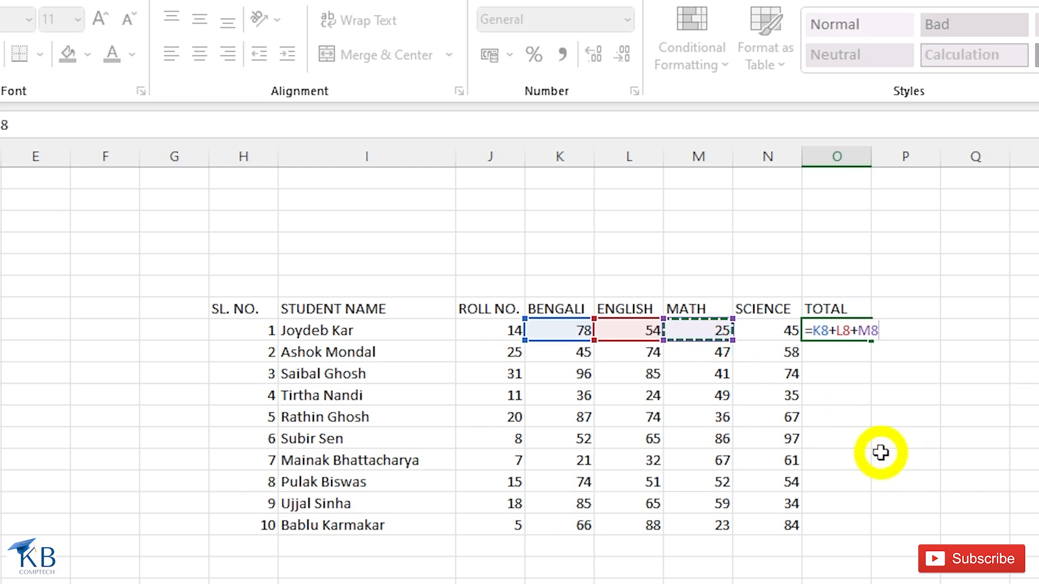
type("+")
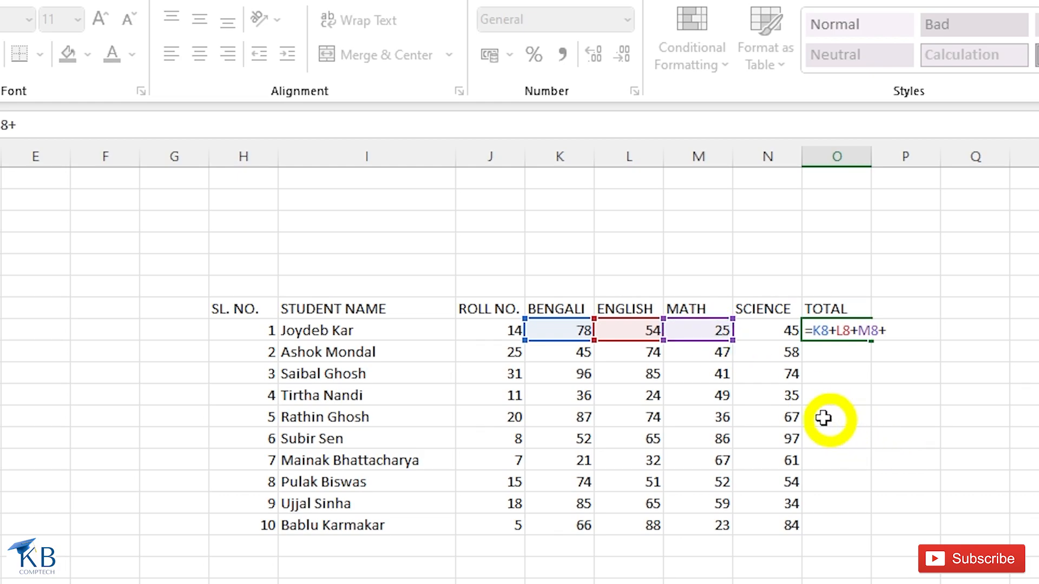
left_click(771, 335)
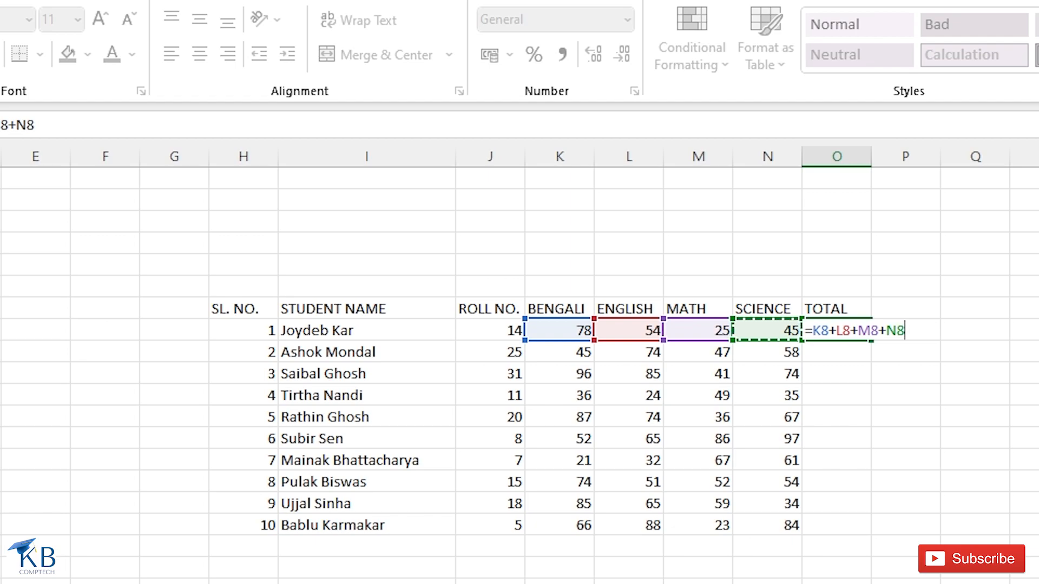
key("Return")
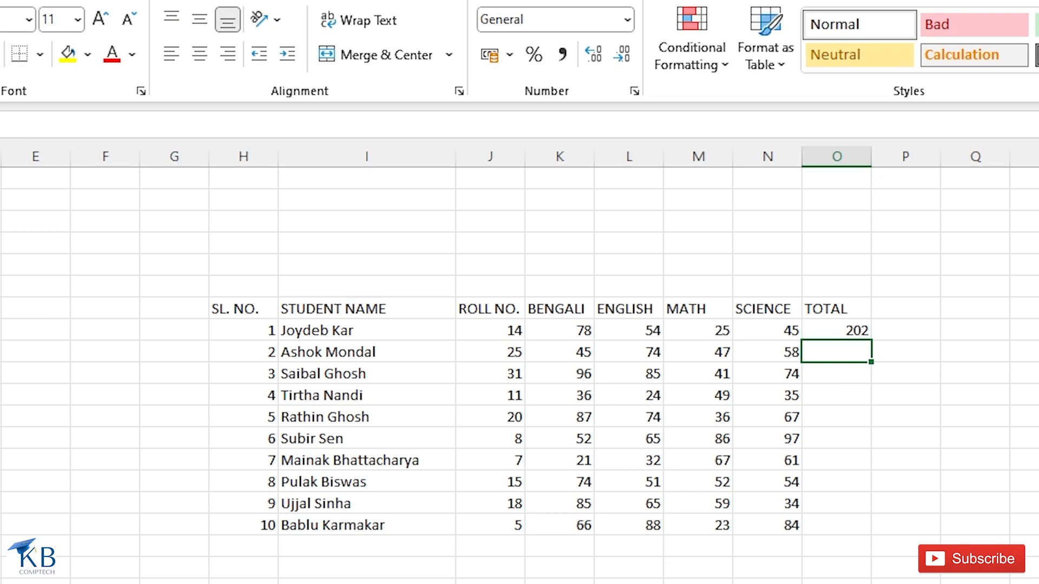
key("ctrl+z")
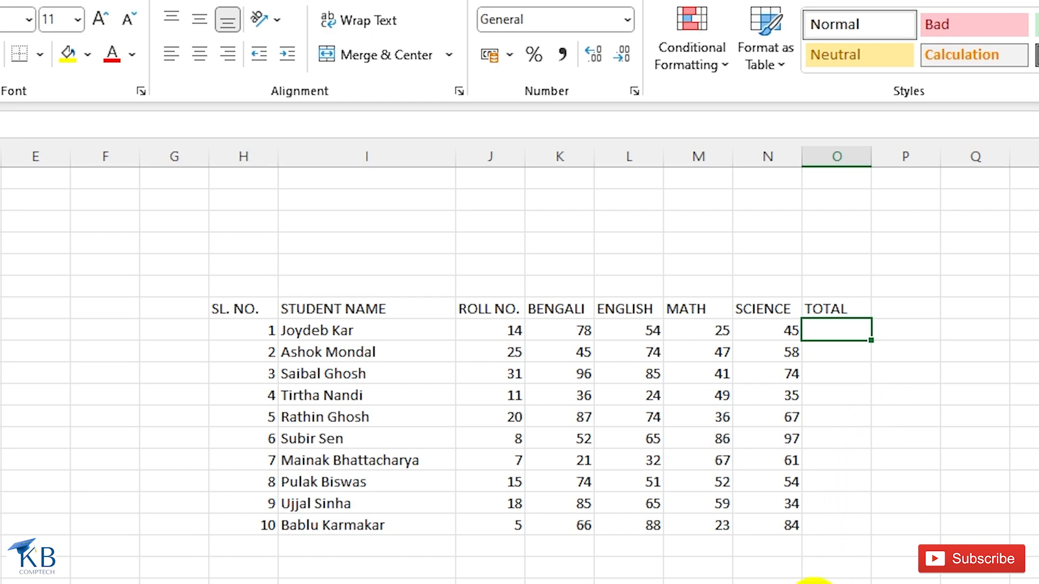
Step: Total the first student's four subject marks in O8 with the formula =SUM(K8:N8)
type("=")
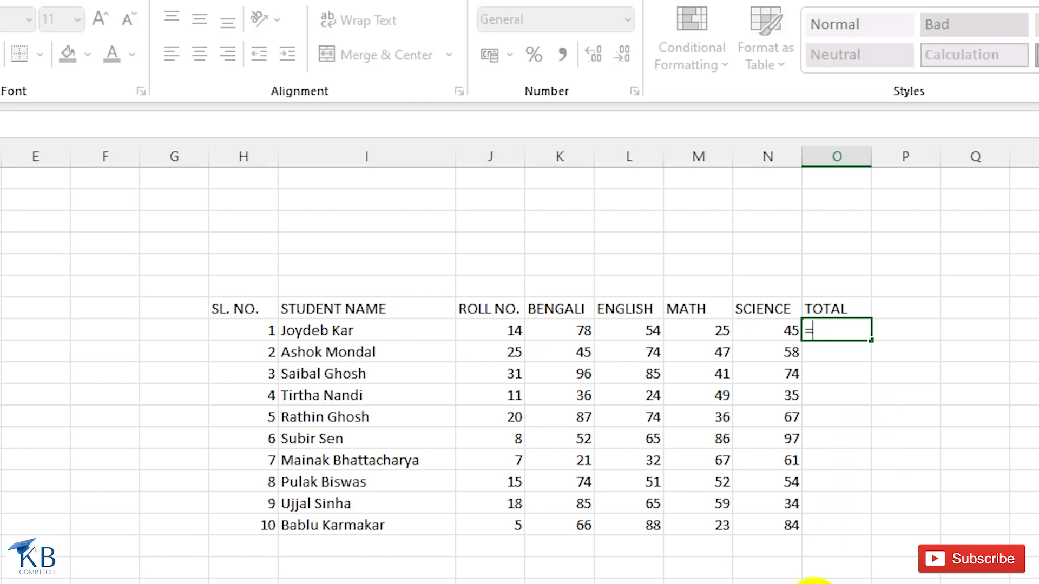
type("SUM")
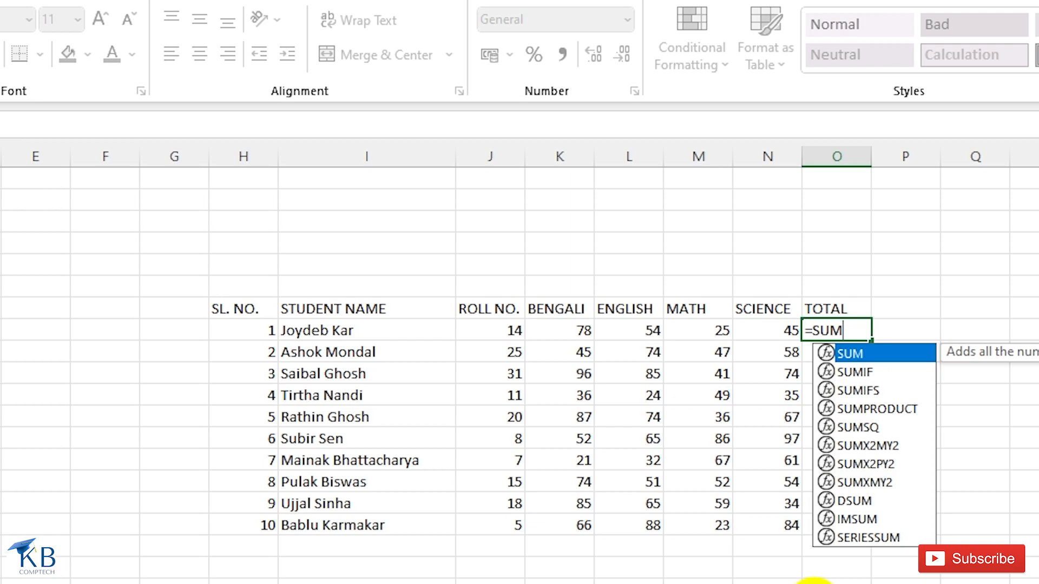
type("(")
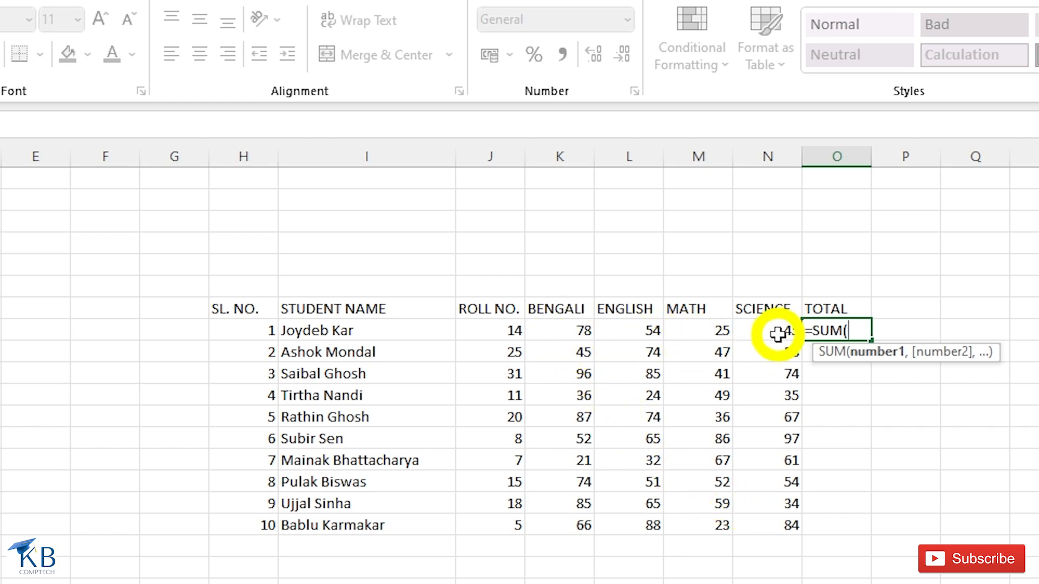
left_click(564, 331)
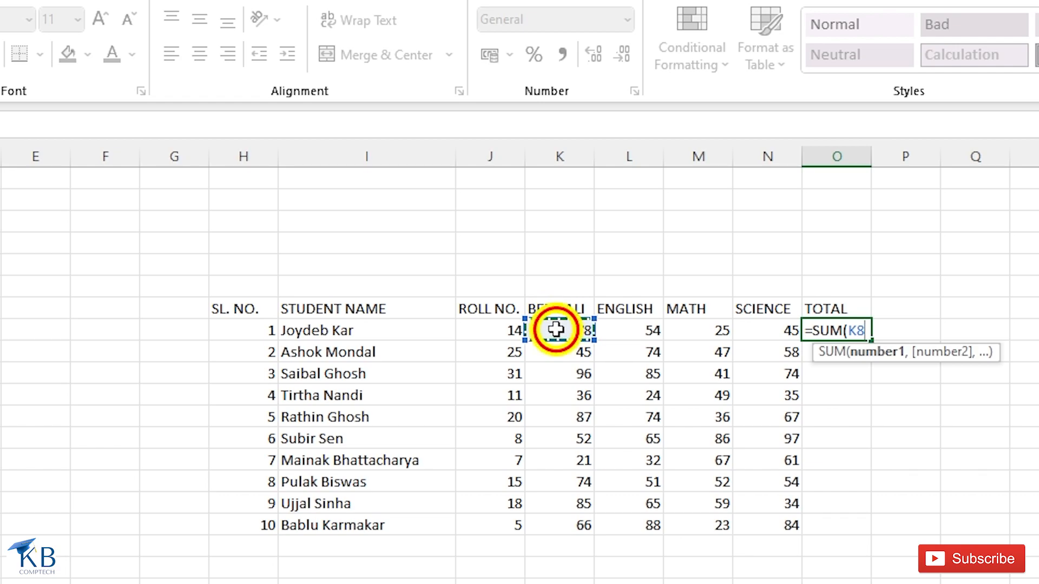
left_click_drag(555, 330, 745, 339)
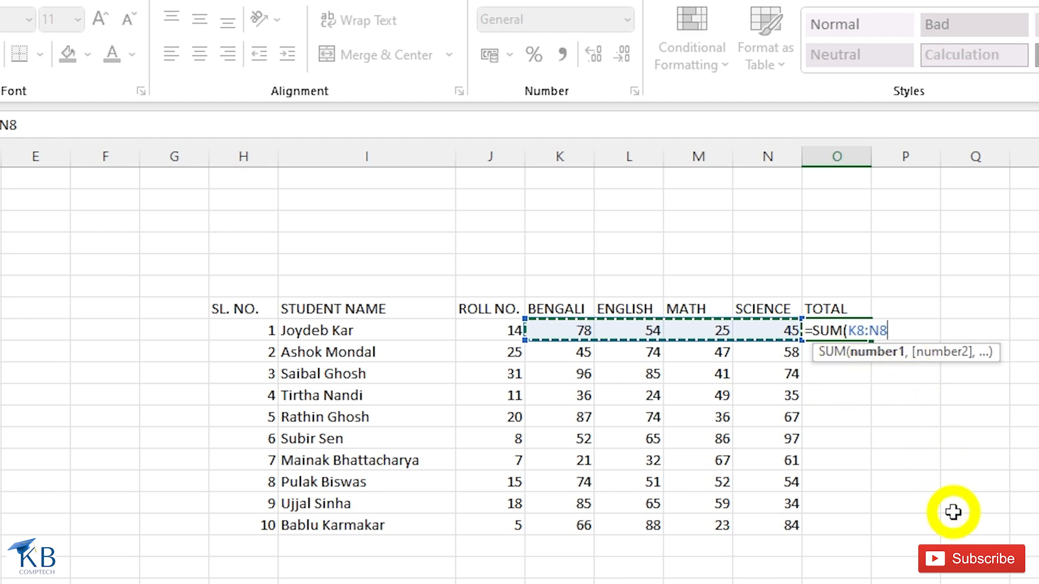
type(")")
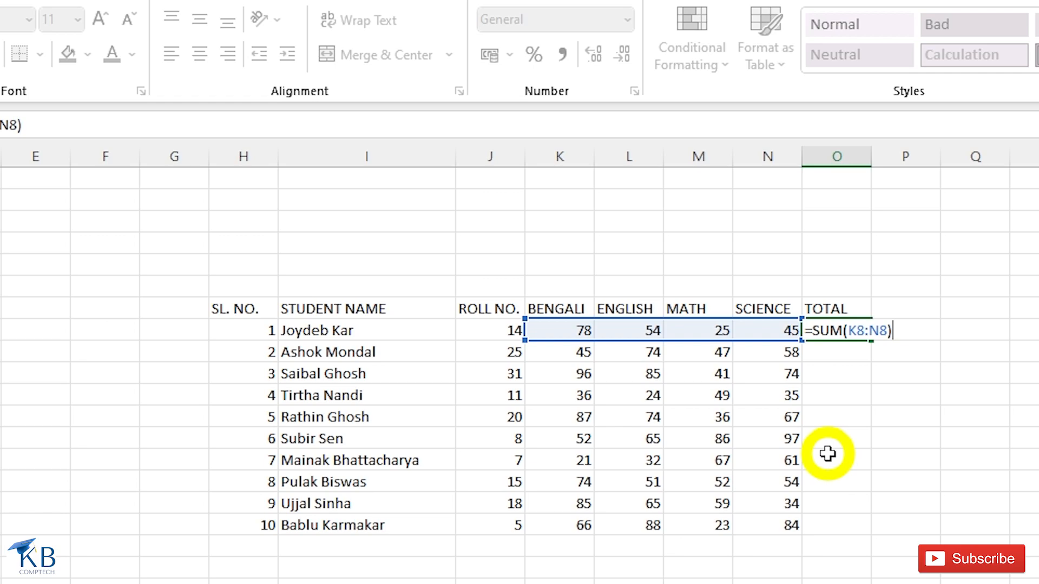
key("Return")
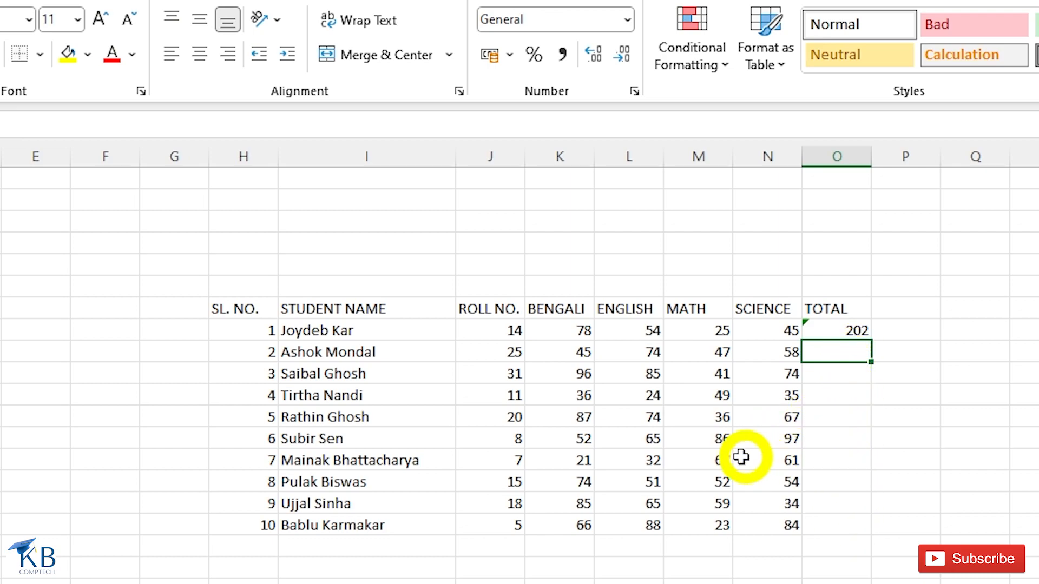
Step: Inspect the contents of the marks cells K11 and M16 and of the total cell O8 in the formula bar
left_click(574, 399)
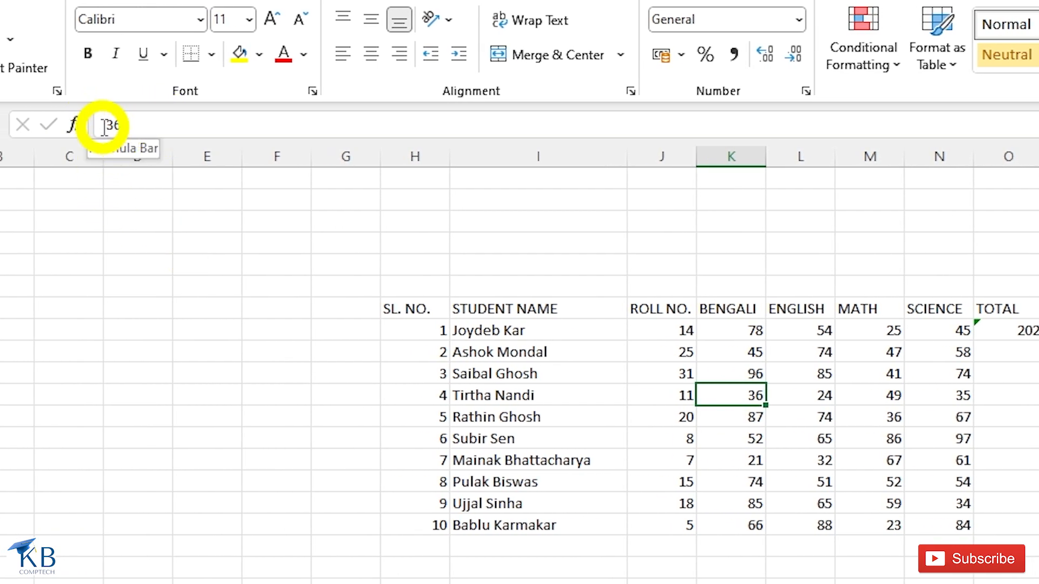
left_click(867, 500)
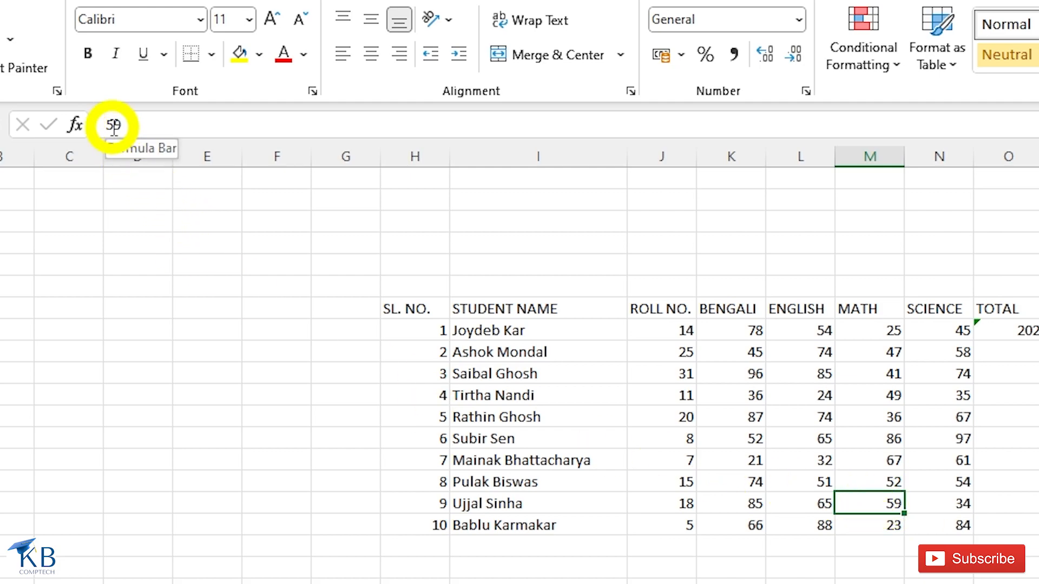
left_click(1024, 327)
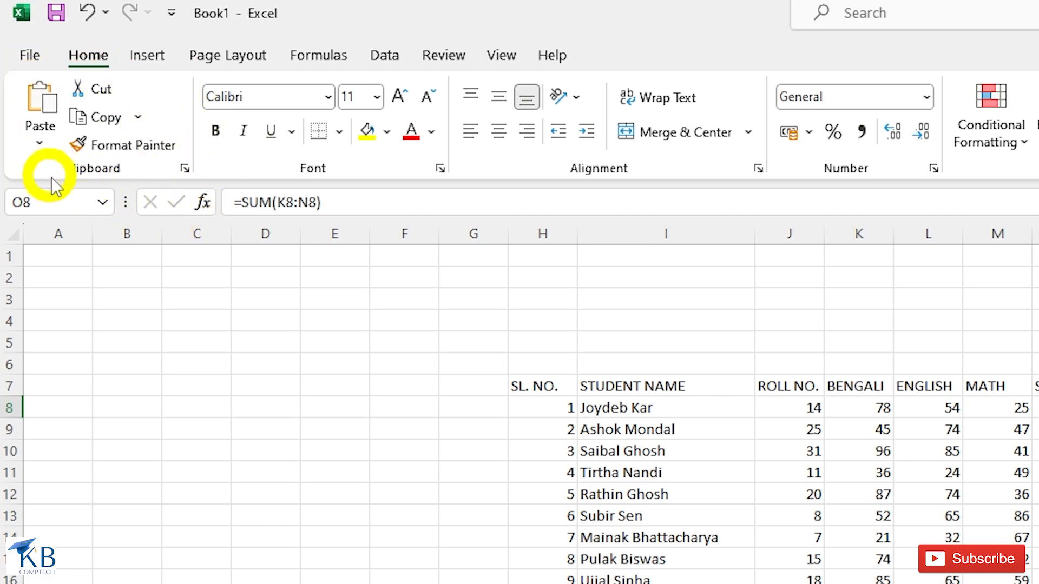
Step: Try copying the total formula from O8 and pasting it into O9:O17, and undo the paste
left_click(100, 118)
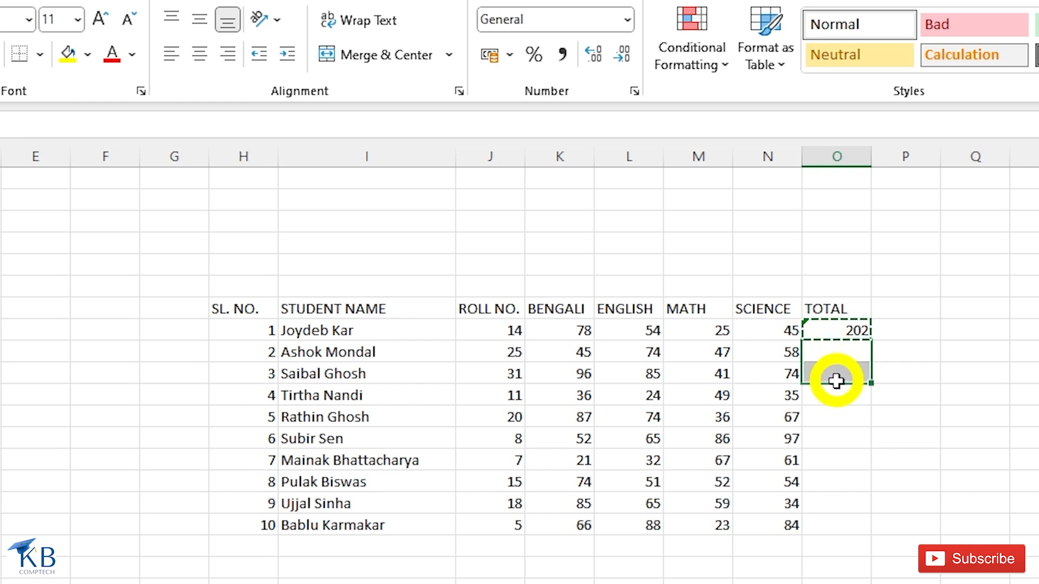
left_click_drag(836, 381, 850, 524)
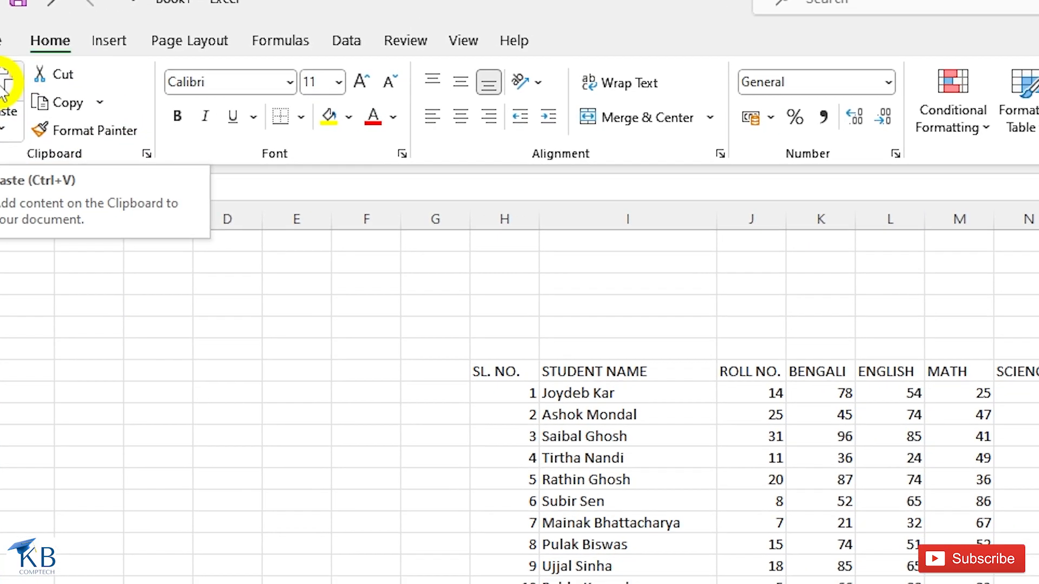
left_click(64, 103)
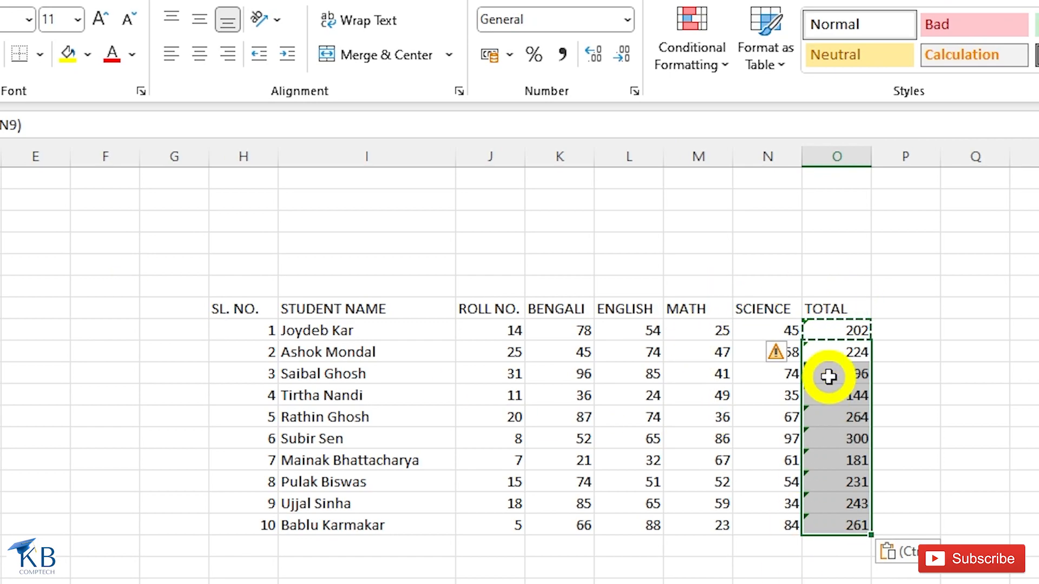
left_click(820, 445)
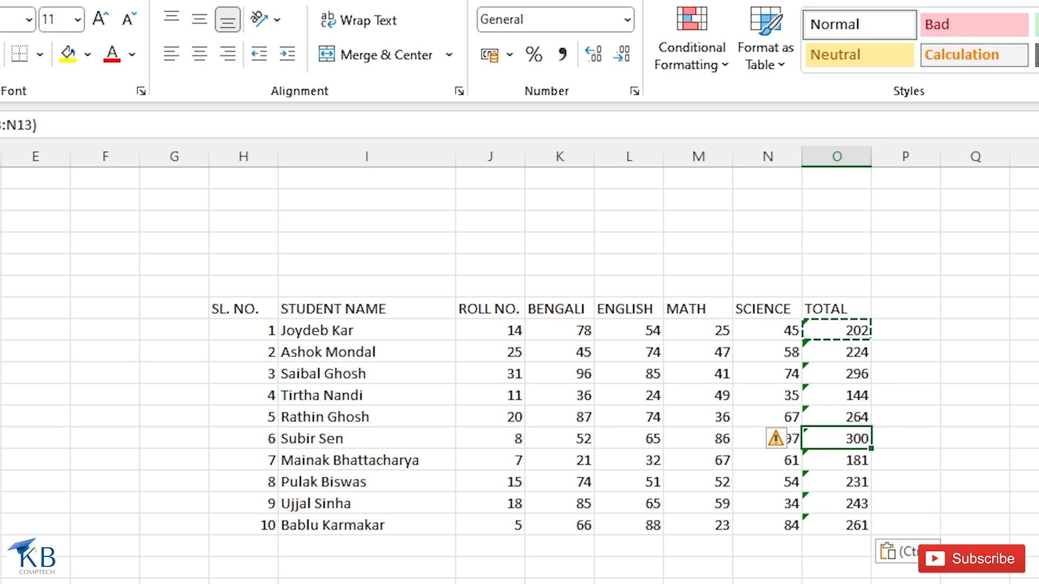
key("ctrl+z")
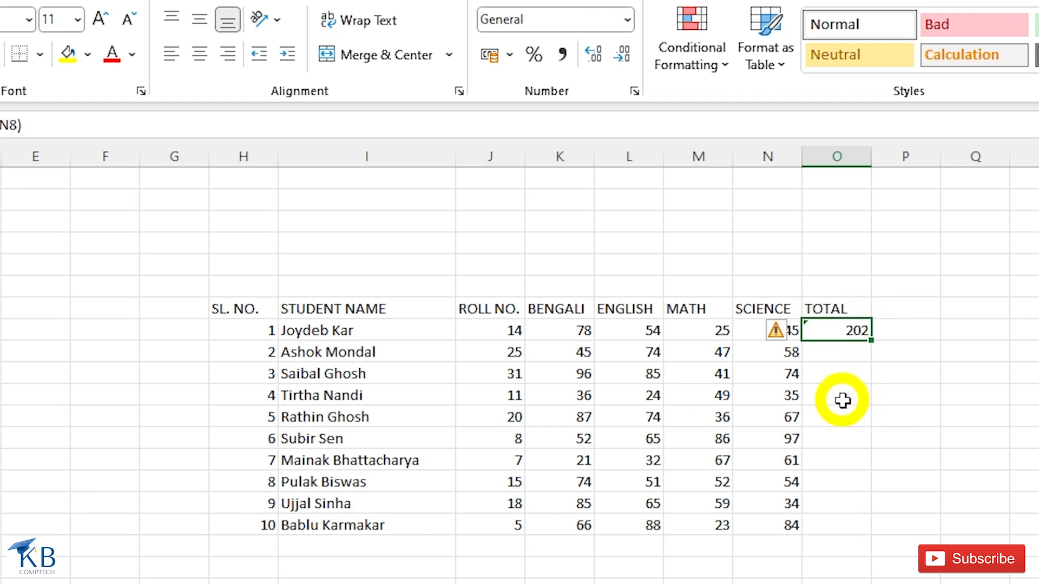
Step: Copy O8 once more, paste its formula for the other nine students in O9:O17, and undo that paste
key("ctrl+c")
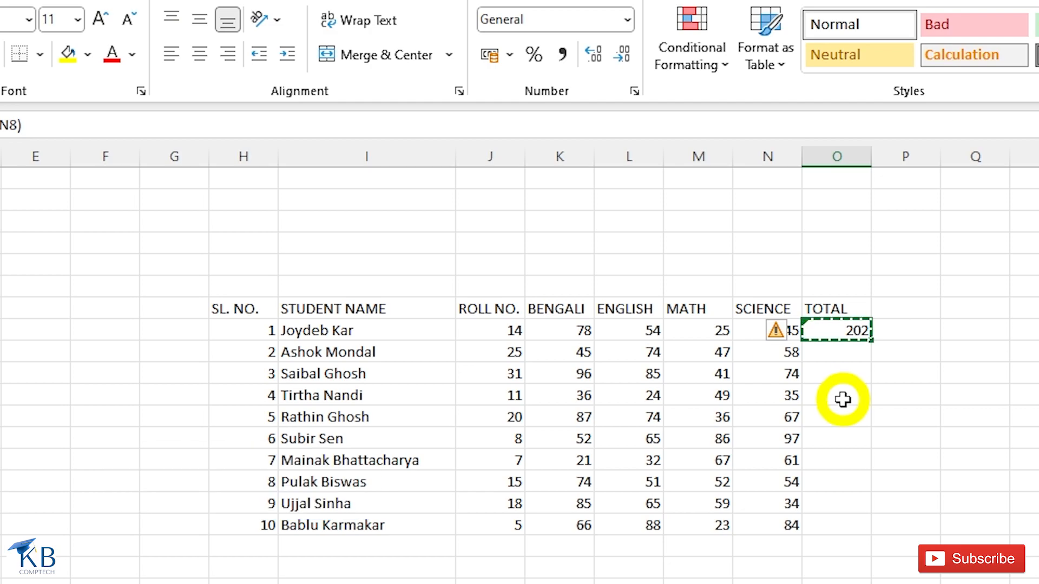
left_click_drag(838, 353, 853, 521)
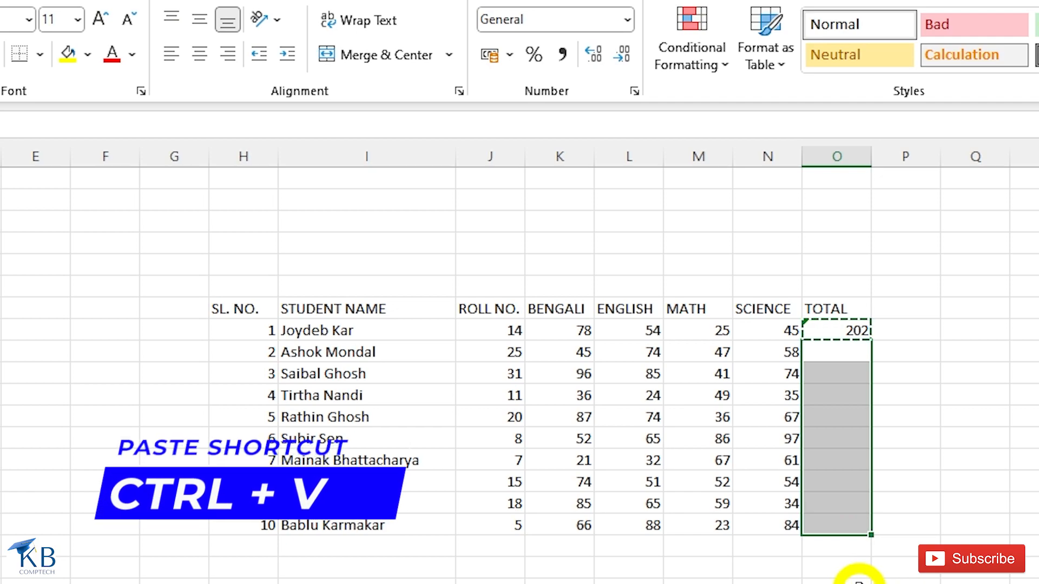
key("ctrl+v")
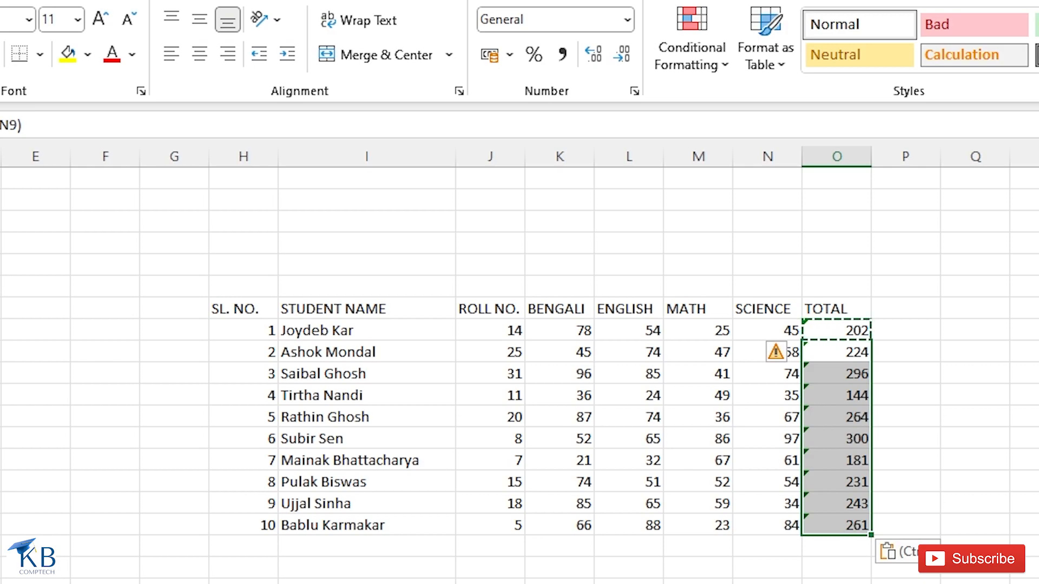
key("ctrl+z")
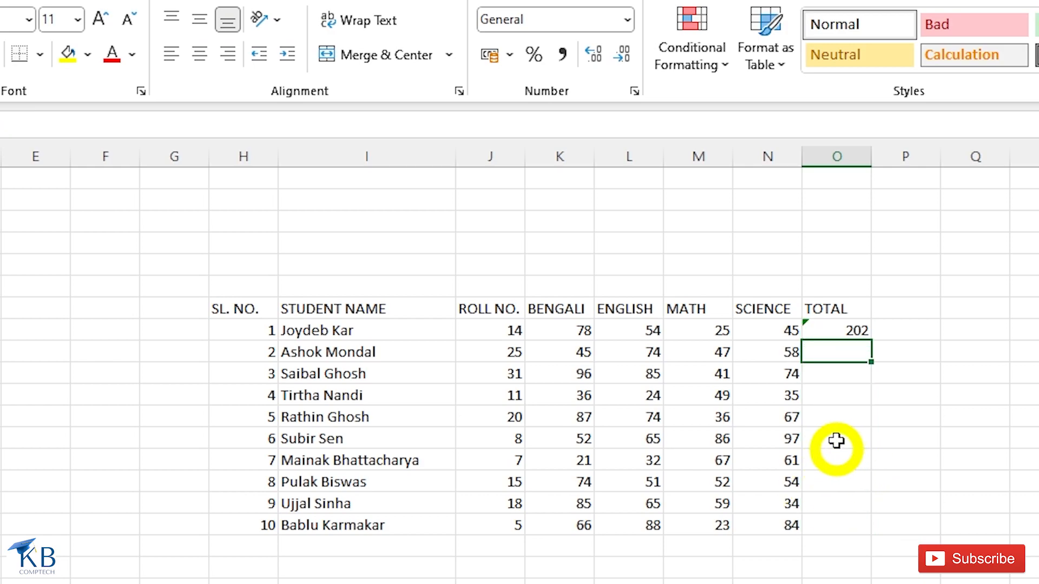
Step: Fill the total formula from O8 down to O17 for all remaining students
left_click(829, 327)
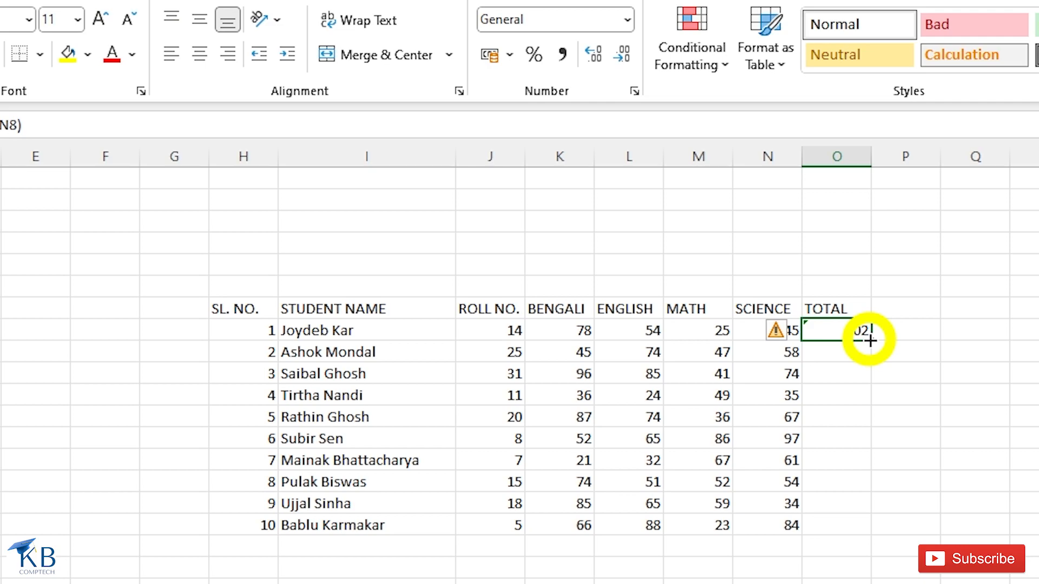
left_click_drag(870, 340, 871, 533)
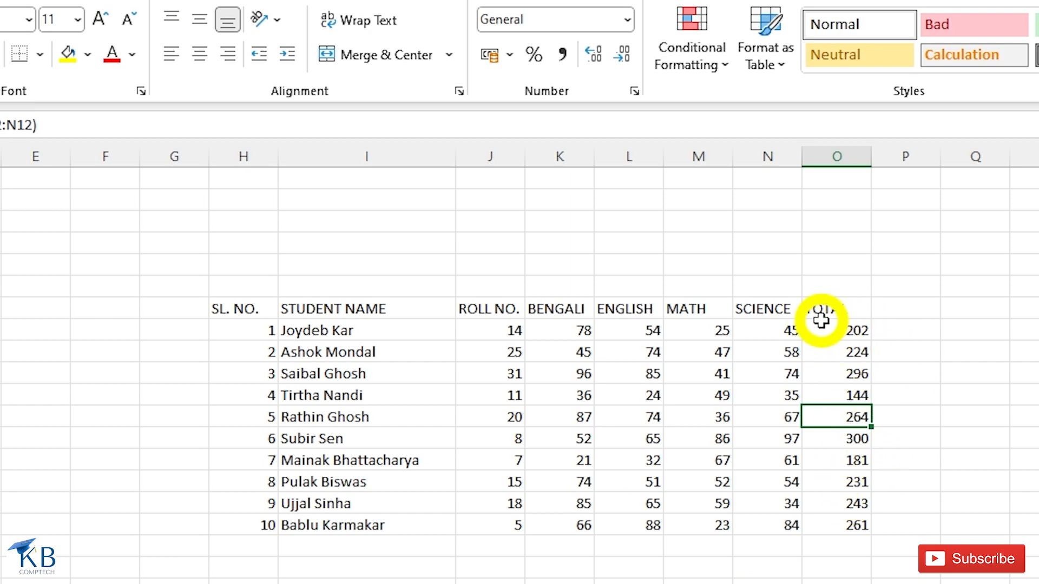
Step: Add the header AVERAGE in P7 and average the first student's four subject marks in P8 with =AVERAGE(K8:N8)
left_click(908, 308)
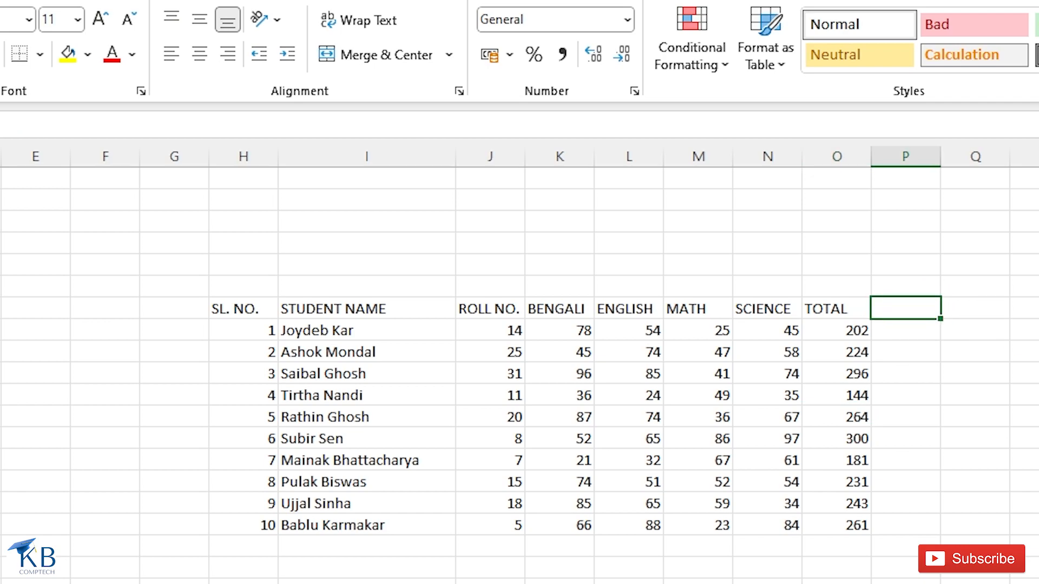
type("AVERAGE")
key("Return")
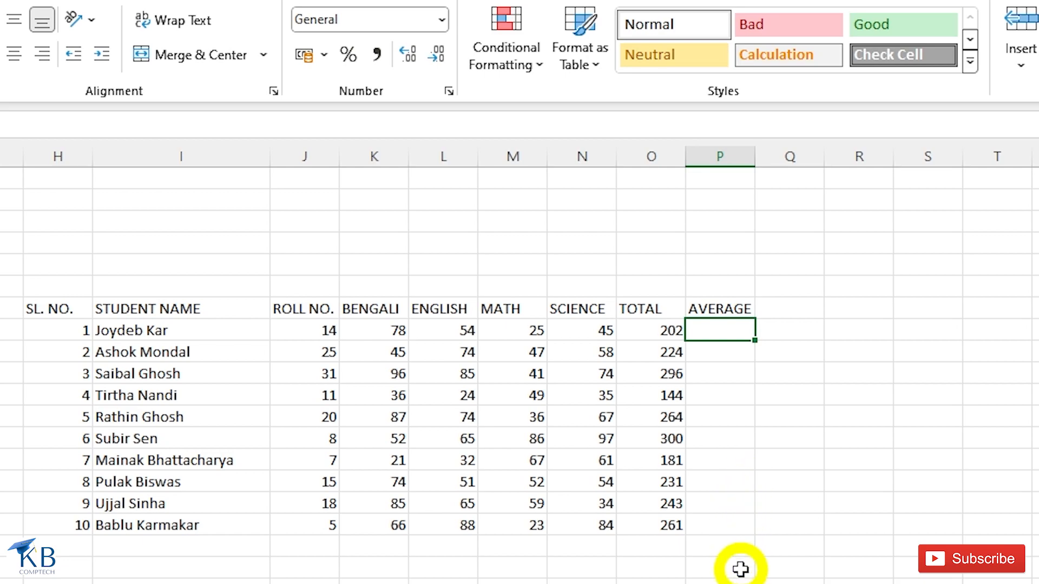
type("=AVERAGE")
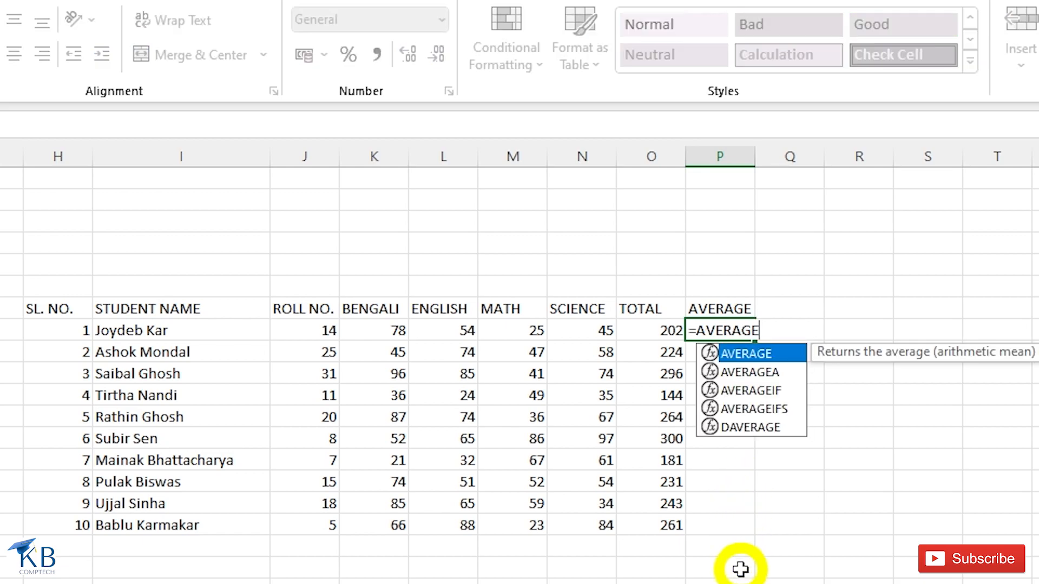
type("(")
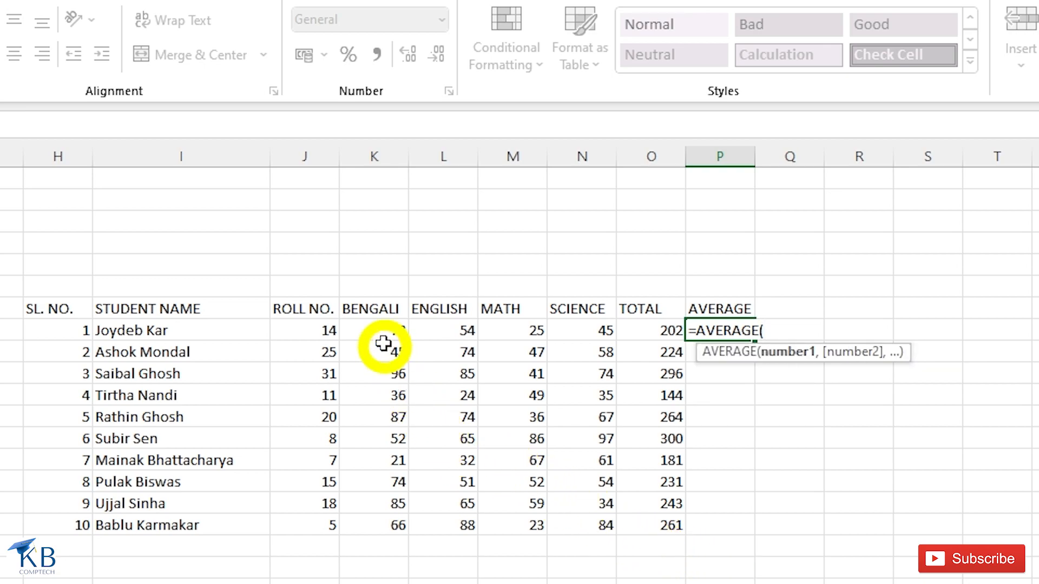
left_click_drag(371, 332, 579, 336)
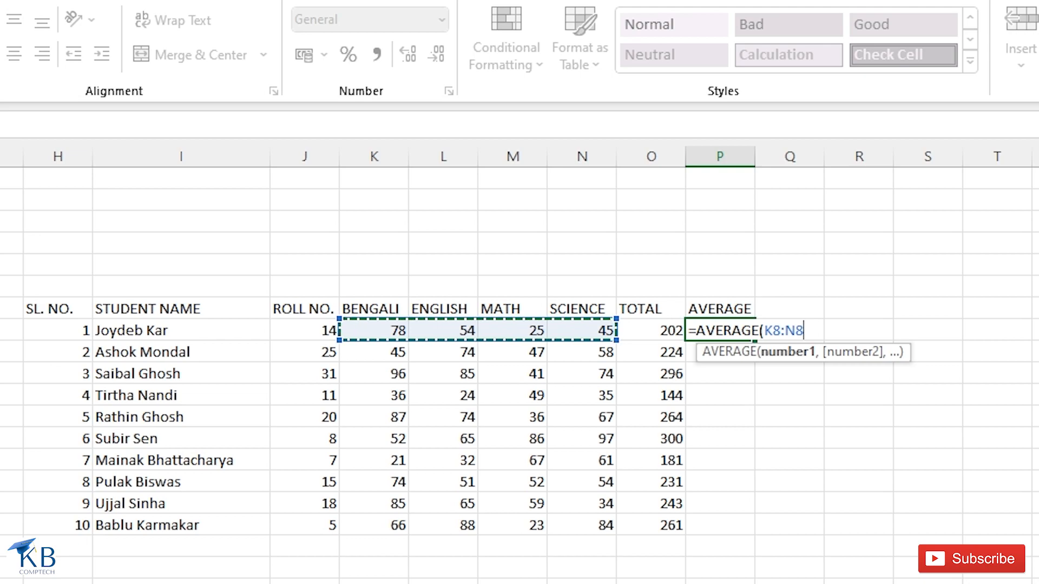
type(")")
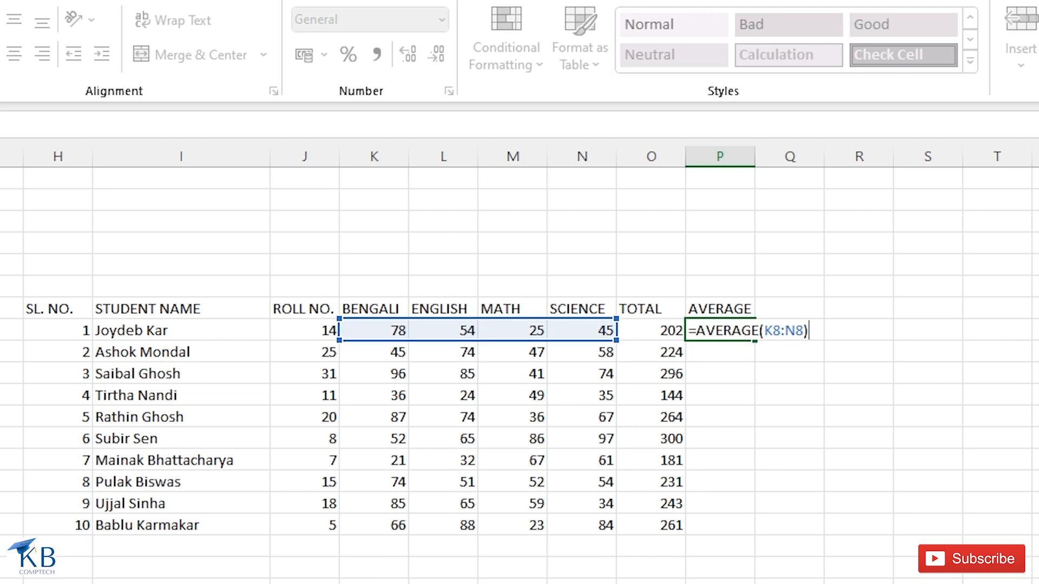
key("Return")
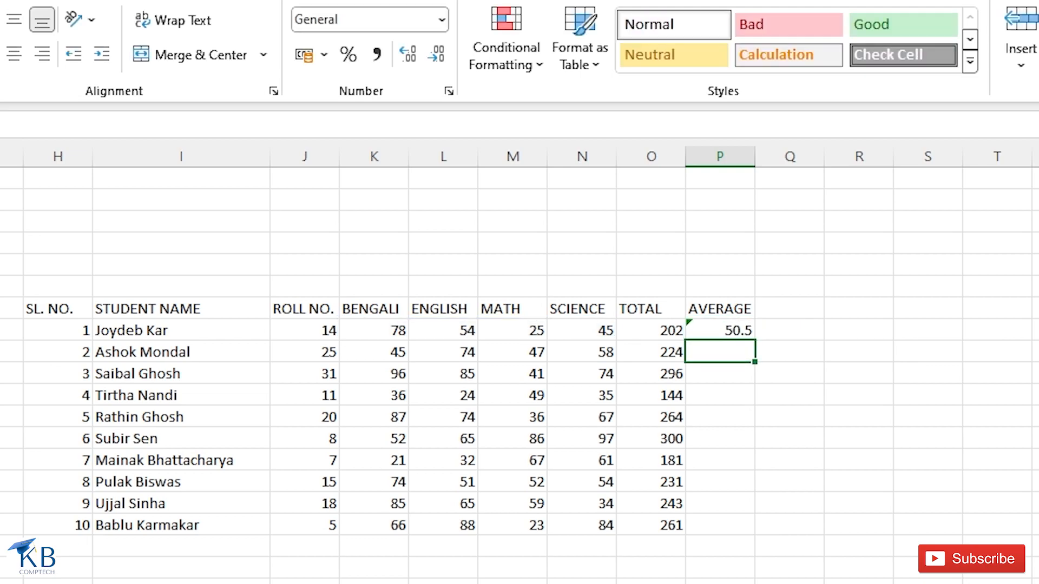
key("Up")
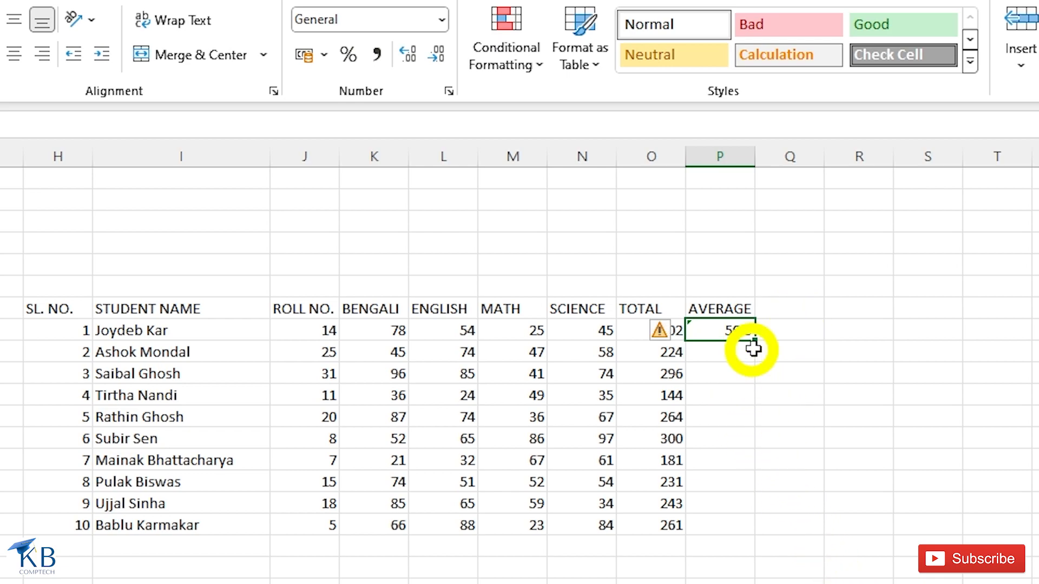
Step: Add the column headers MAXIMUM in Q7 and MINIMUM in R7
left_click(799, 314)
type("MAX")
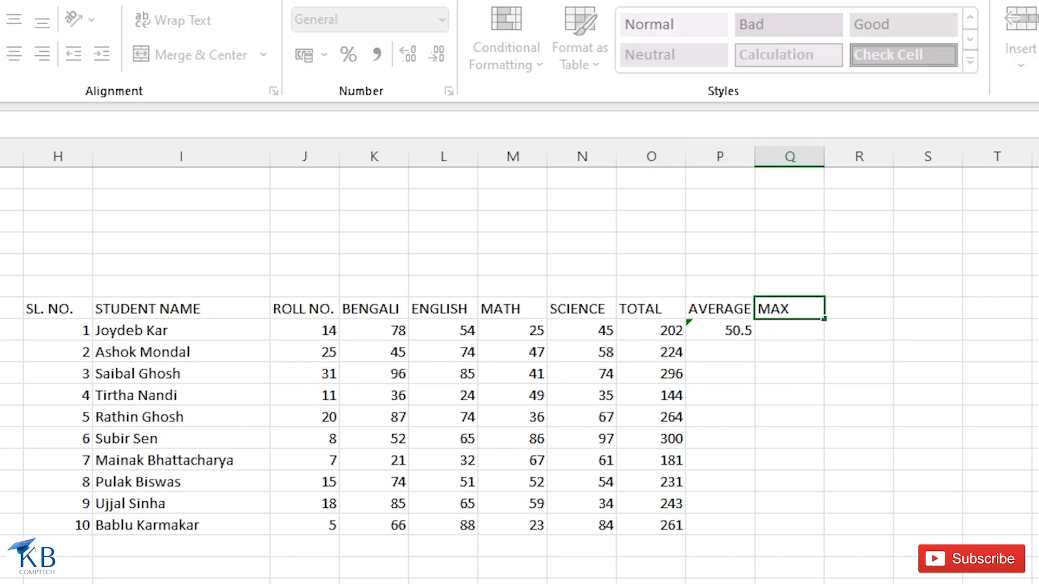
type("IMUM")
key("Return")
left_click(828, 308)
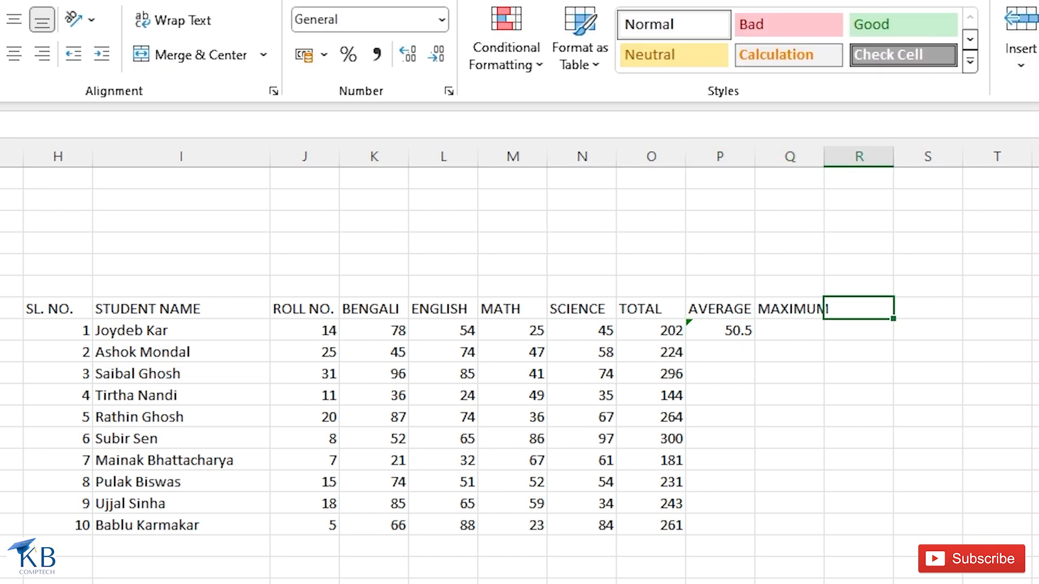
type("MINIMUM")
key("Return")
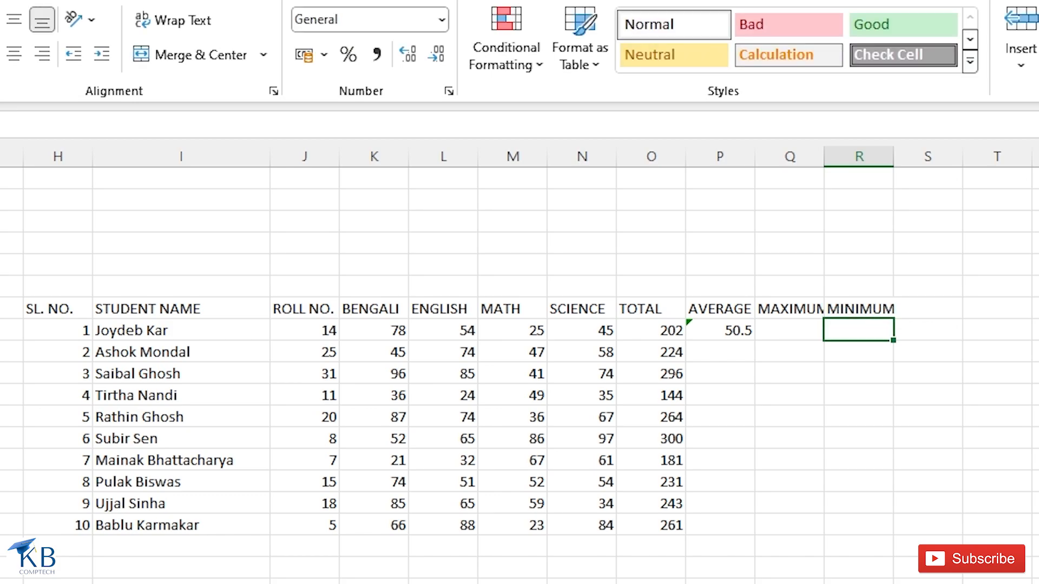
Step: Get the first student's highest mark in Q8 with the formula =MAX(K8:N8)
left_click(789, 327)
type("=")
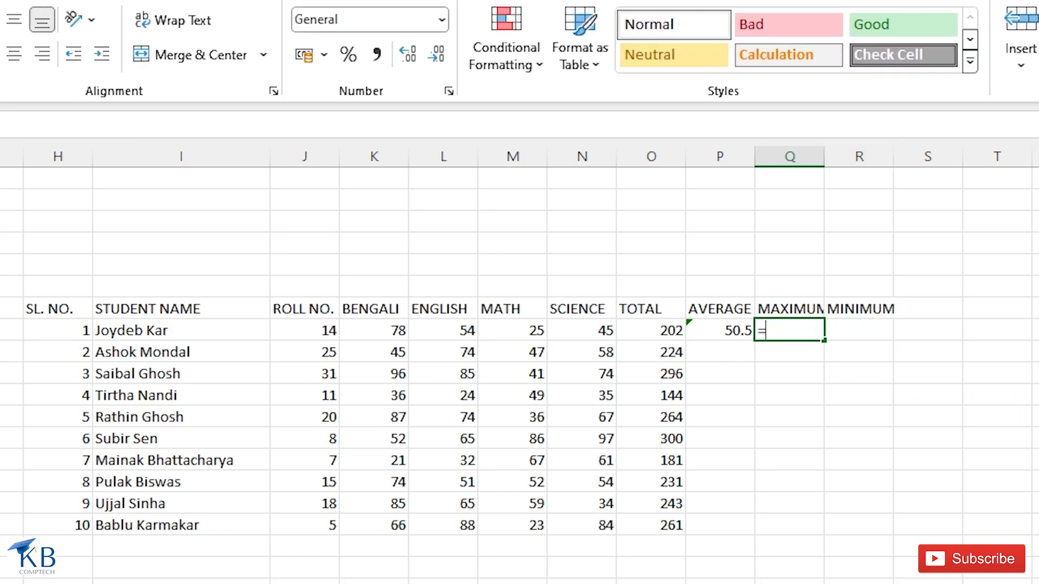
type("MAX")
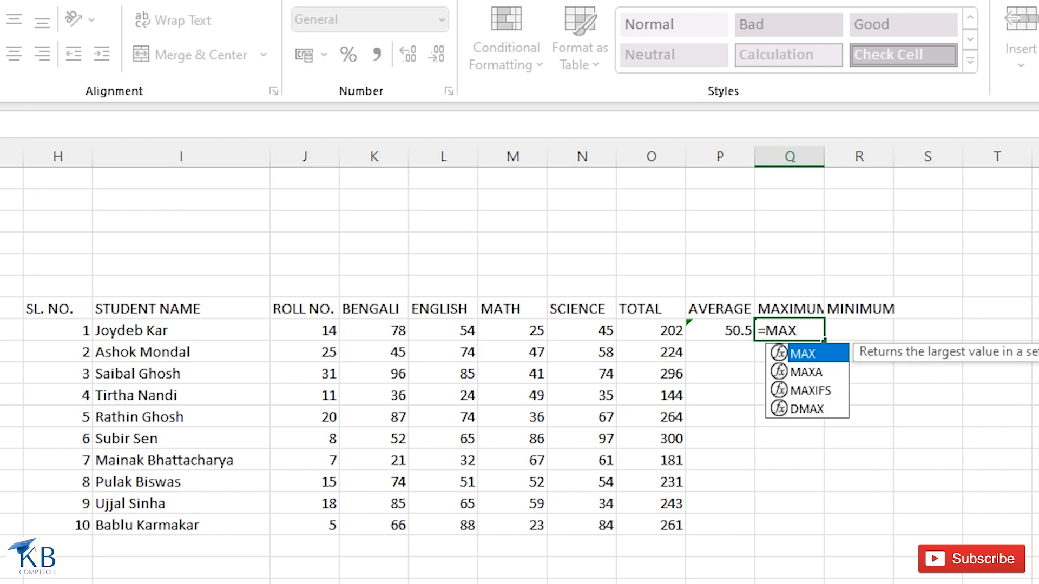
type("(")
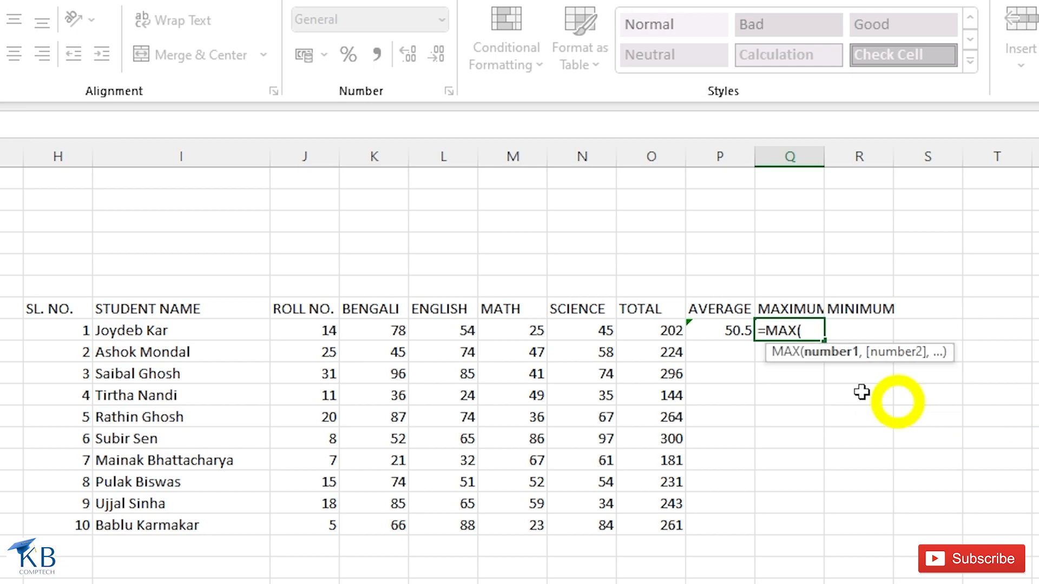
left_click_drag(376, 335, 573, 328)
type(")")
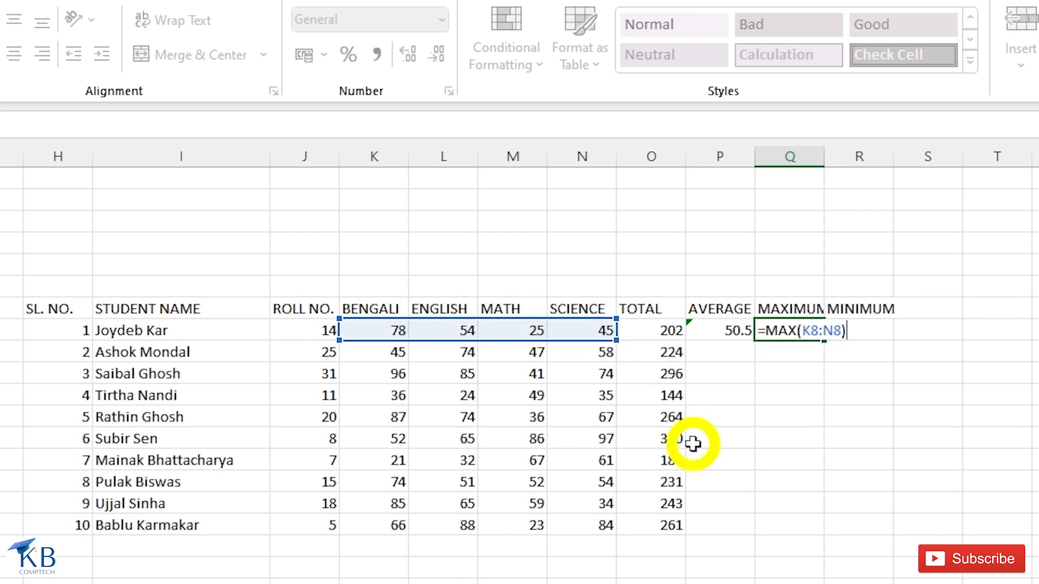
key("Return")
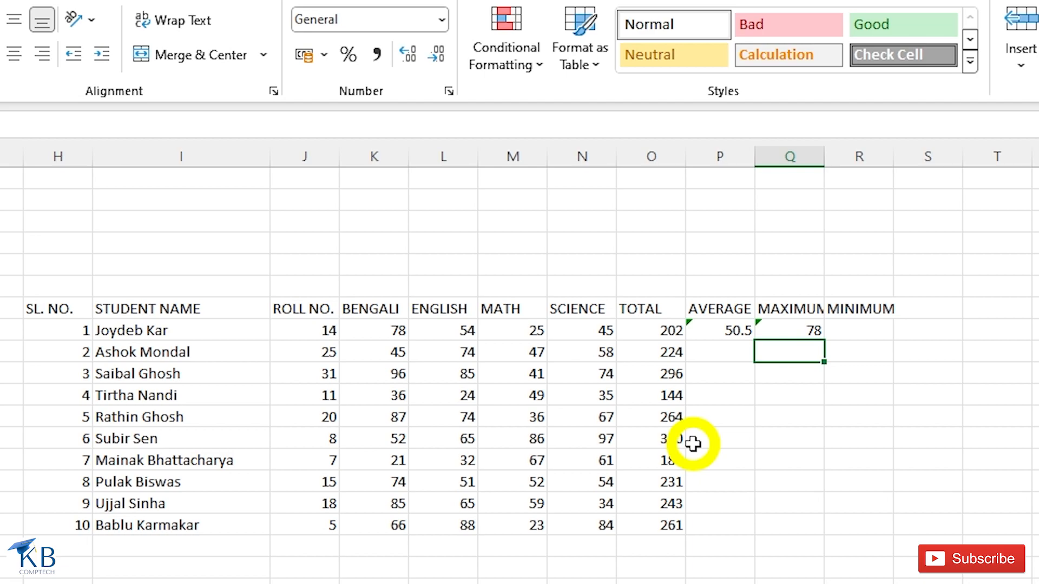
Step: Get the first student's lowest mark in R8 with the formula =MIN(K8:N8)
left_click(861, 334)
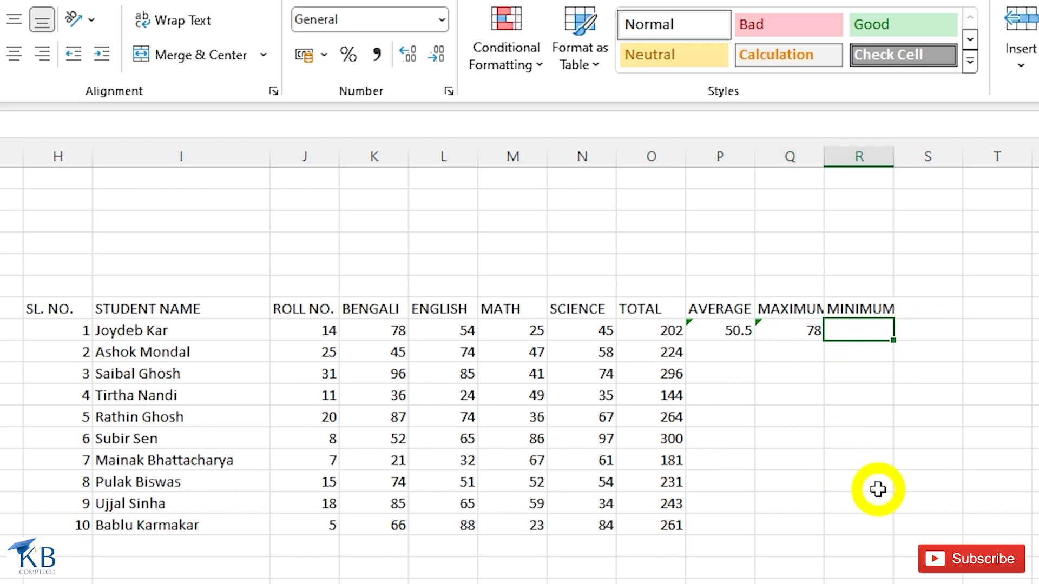
type("=MIN")
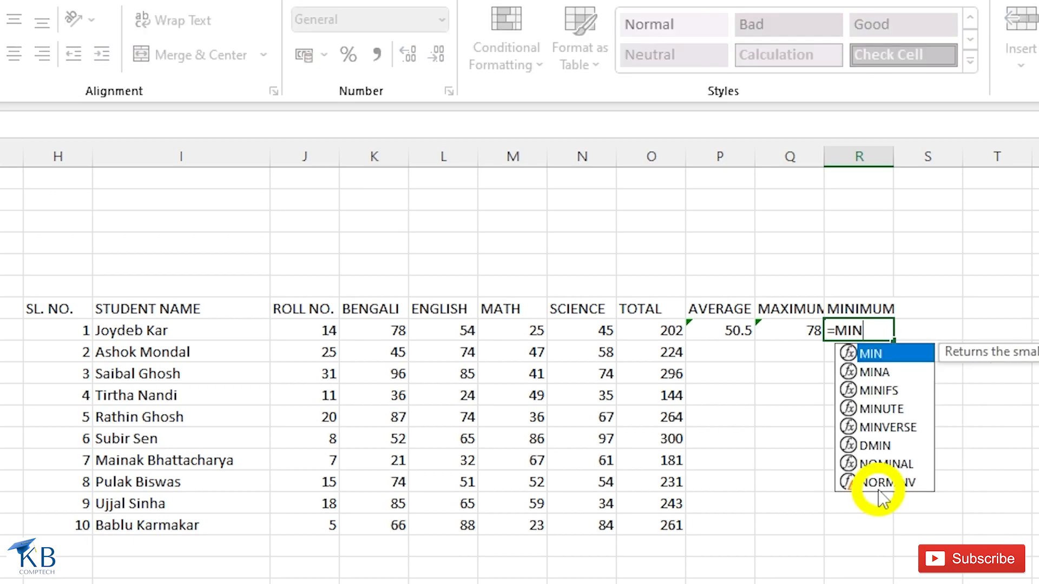
type("(")
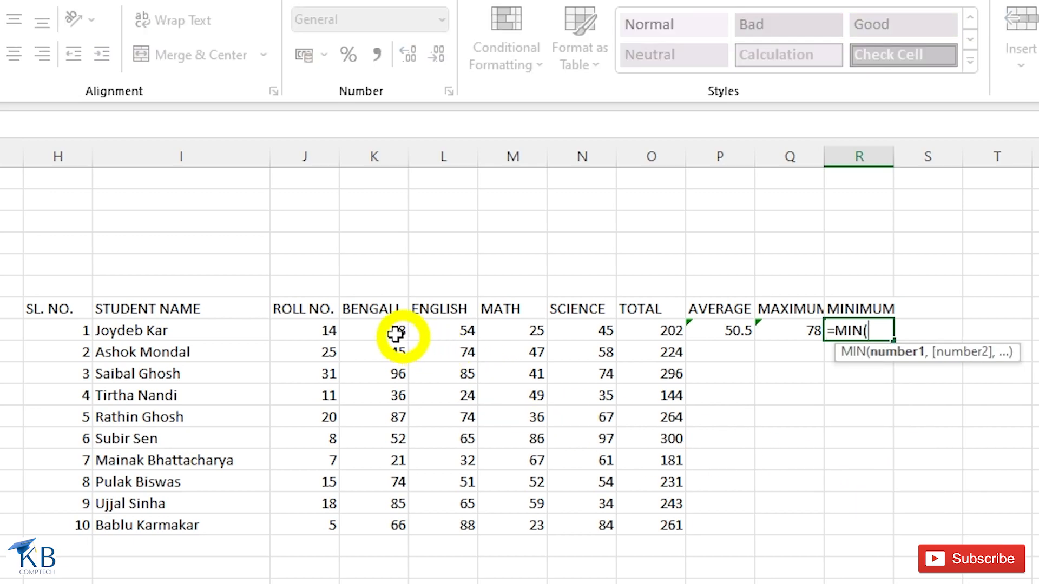
left_click_drag(370, 330, 582, 331)
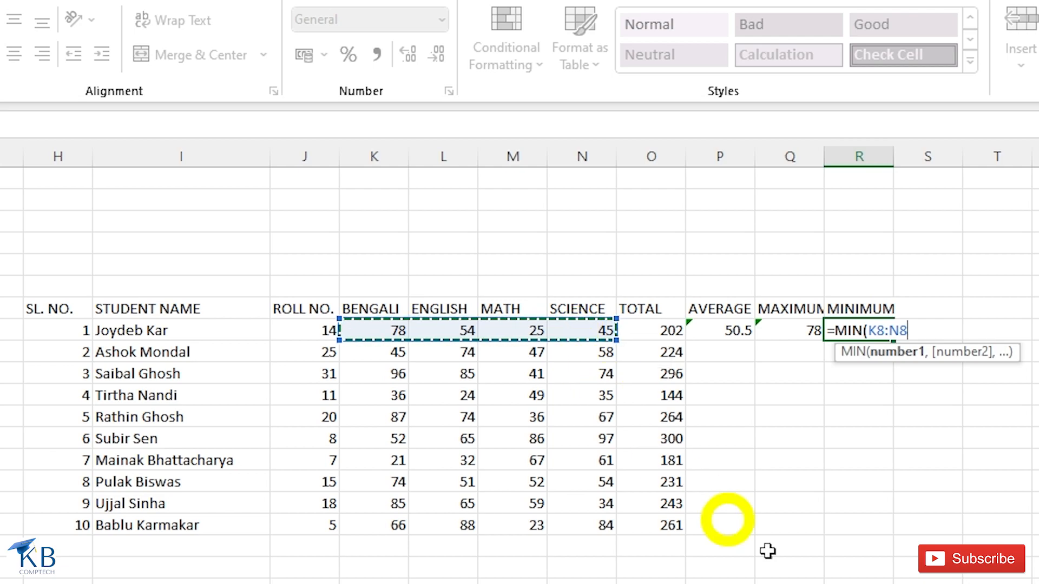
type(")")
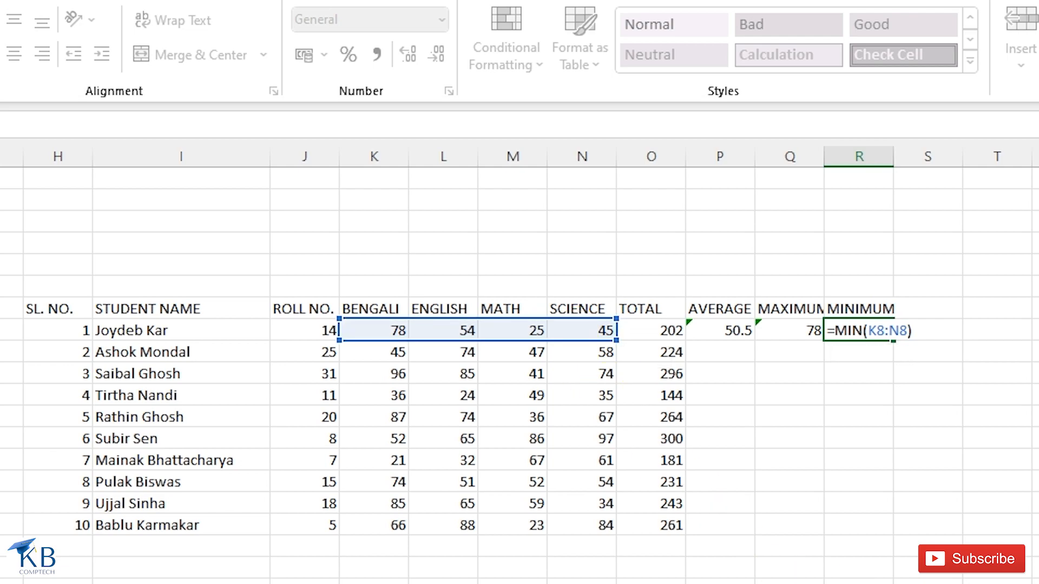
key("Return")
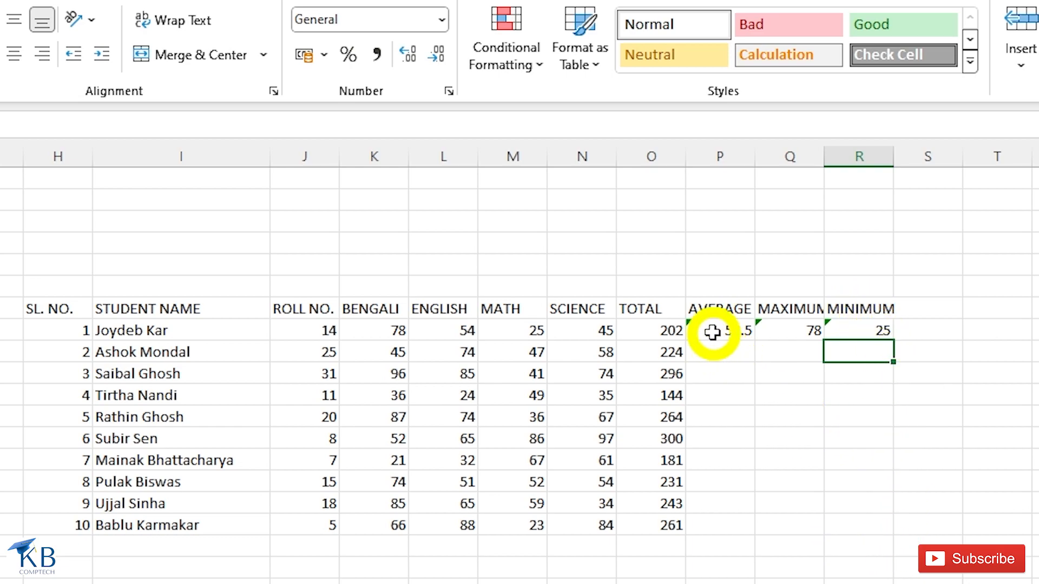
Step: Fill the average, maximum and minimum formulas in P8:R8 down to row 17 for all students, and deselect the range
left_click_drag(712, 332, 844, 332)
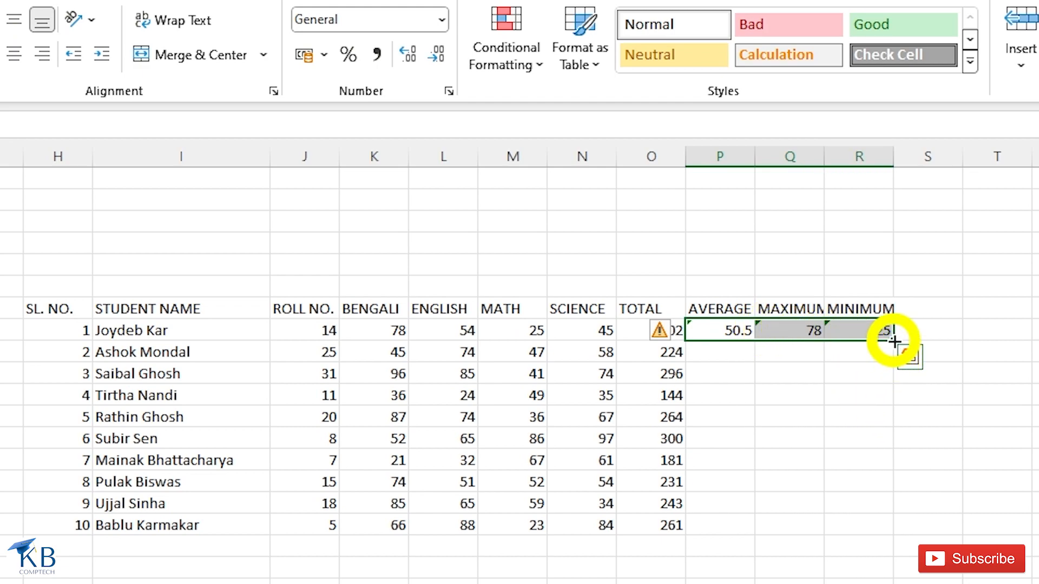
left_click_drag(894, 341, 909, 543)
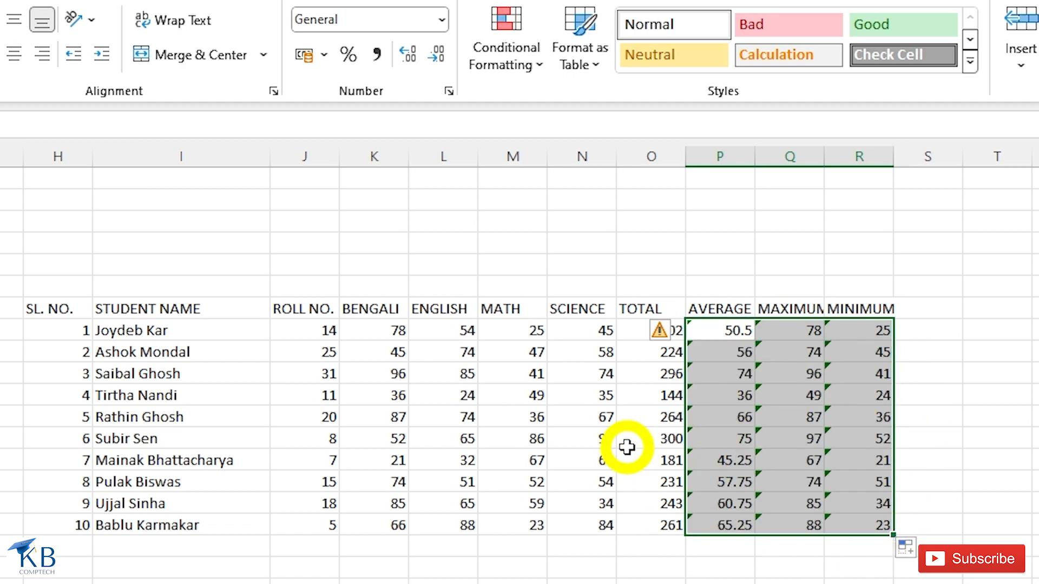
left_click(627, 447)
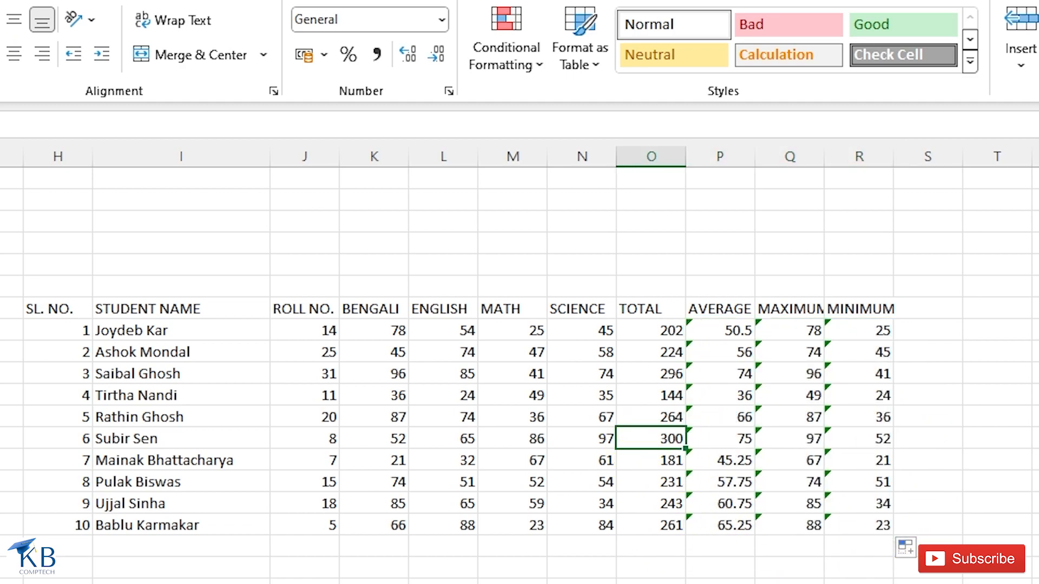